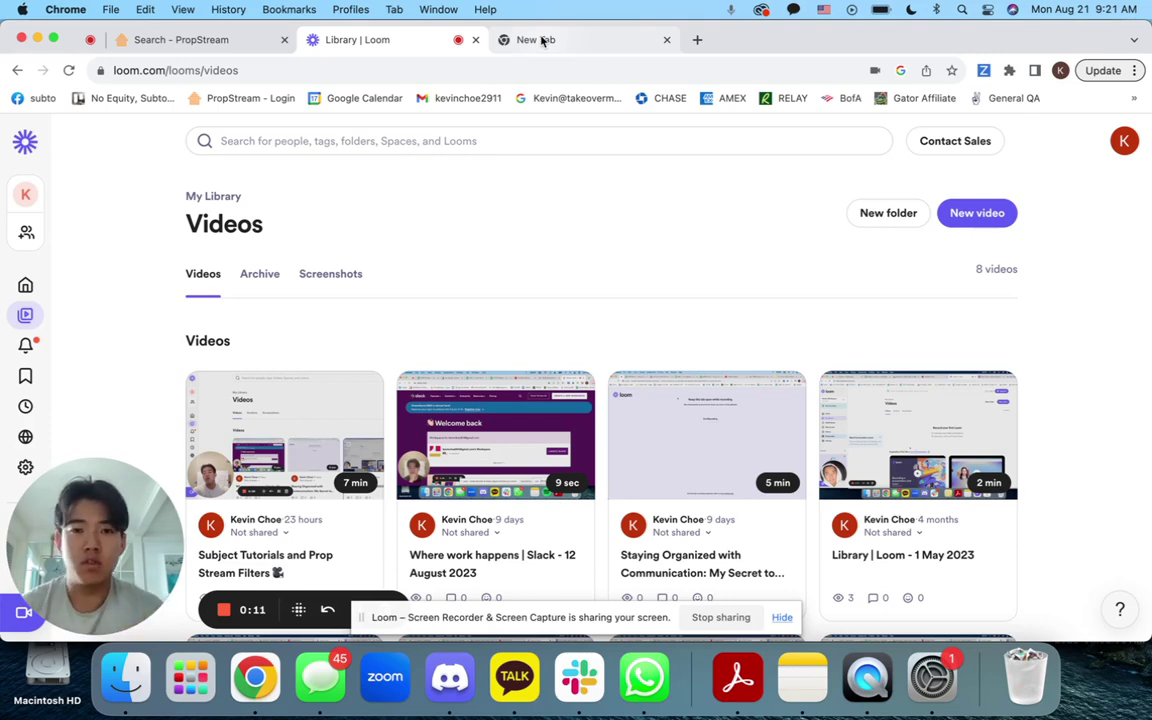
- Close the extra blank New Tab, keeping only the PropStream and Loom Library tabs
{"action": "left_click", "coordinate": [541, 40]}
{"action": "left_click", "coordinate": [390, 44]}
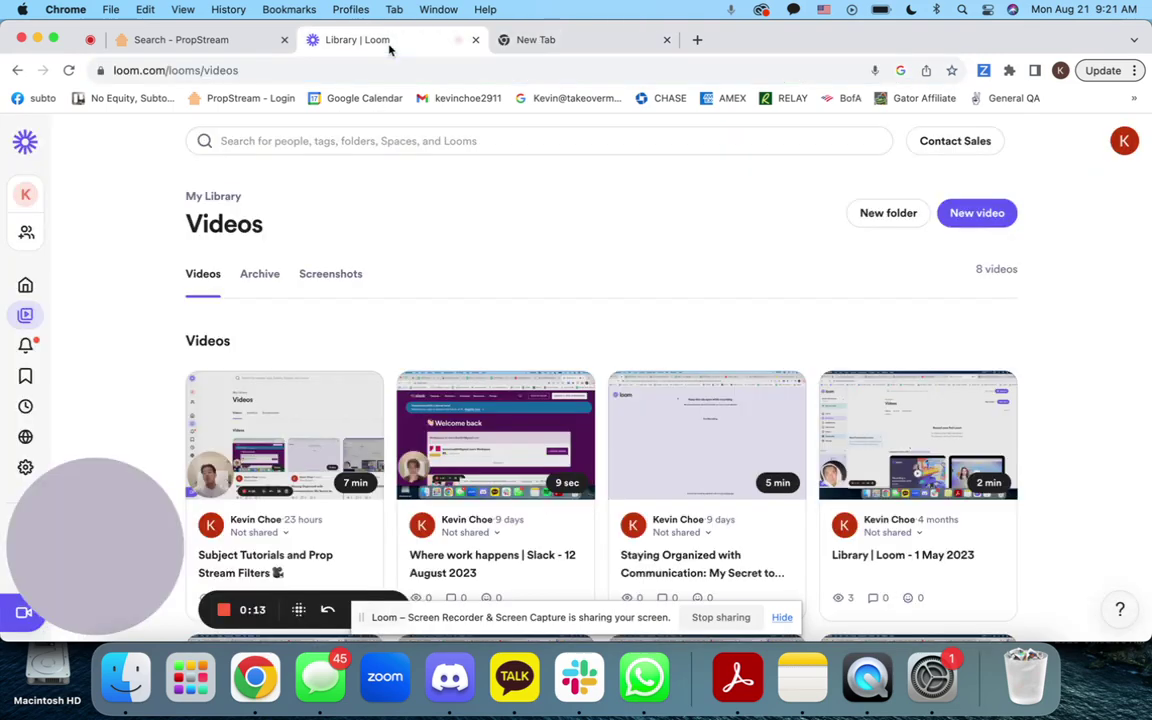
{"action": "left_click_drag", "start_coordinate": [617, 168], "coordinate": [590, 160]}
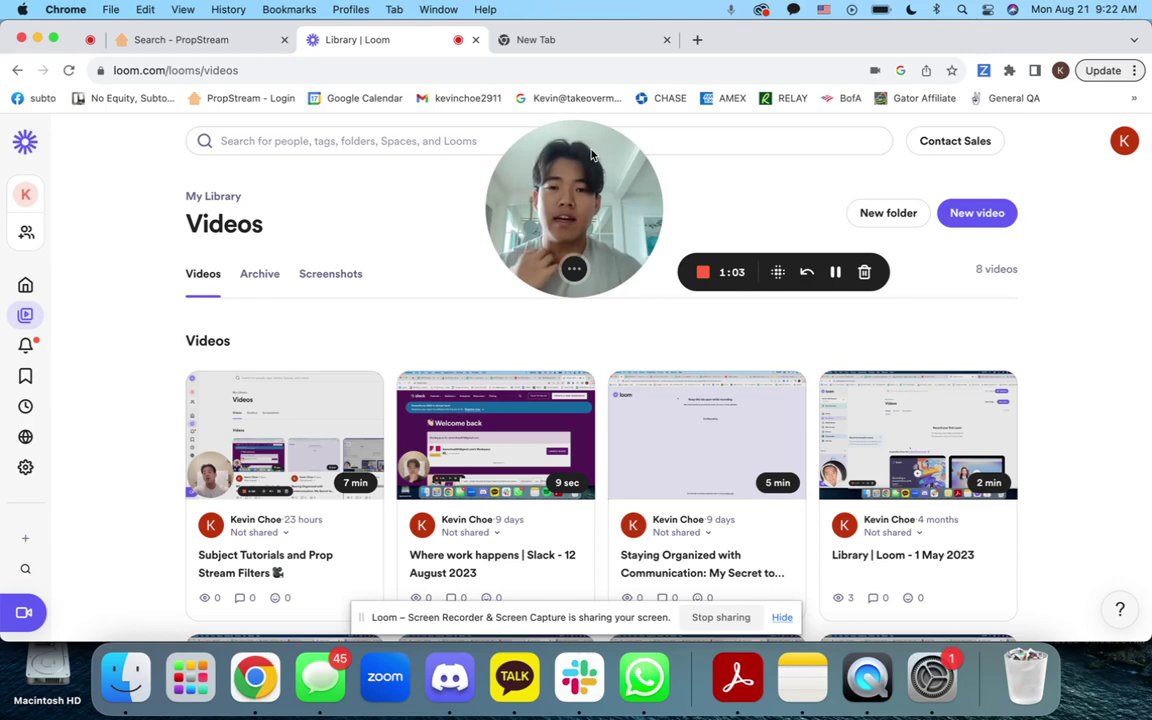
{"action": "left_click", "coordinate": [575, 37]}
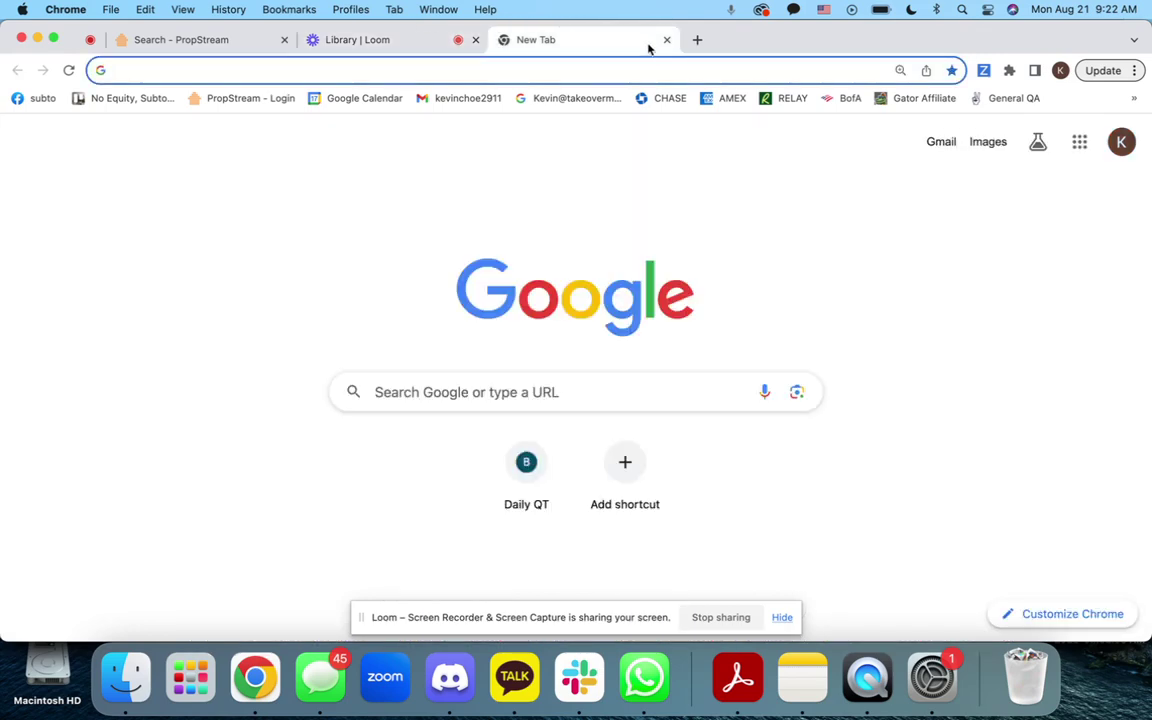
{"action": "left_click", "coordinate": [667, 40]}
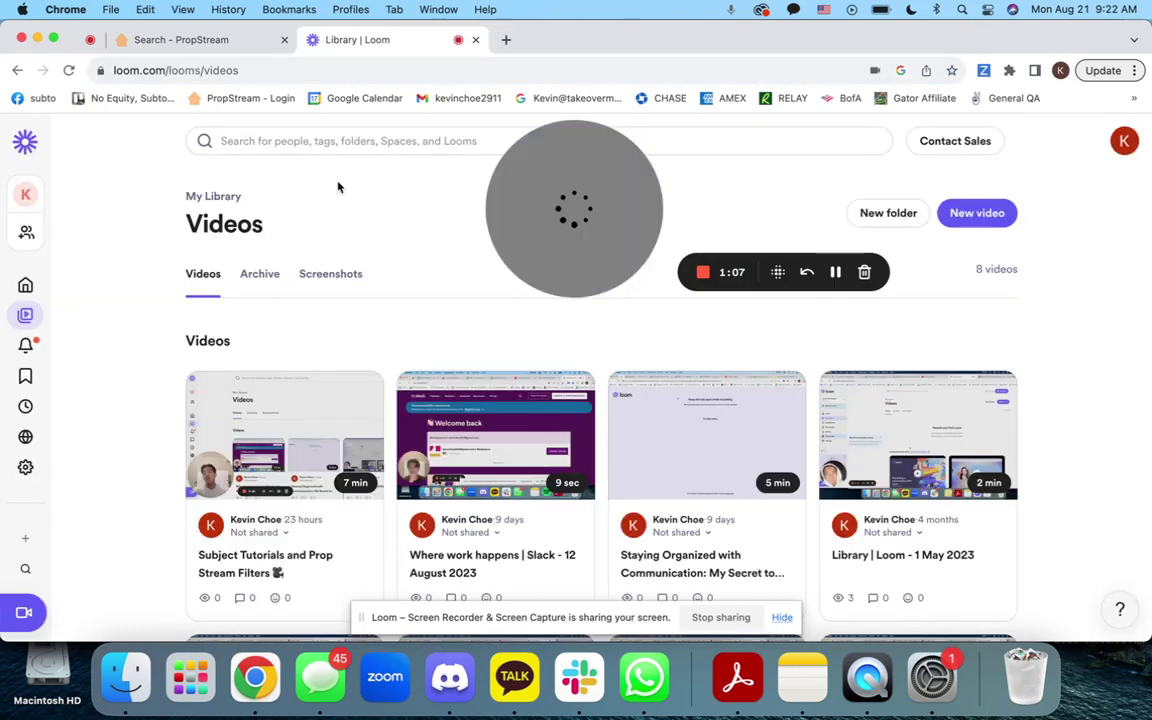
- Search PropStream for 'mar' and load Maricopa County, AZ results (1,712,254 properties)
{"action": "left_click", "coordinate": [193, 44]}
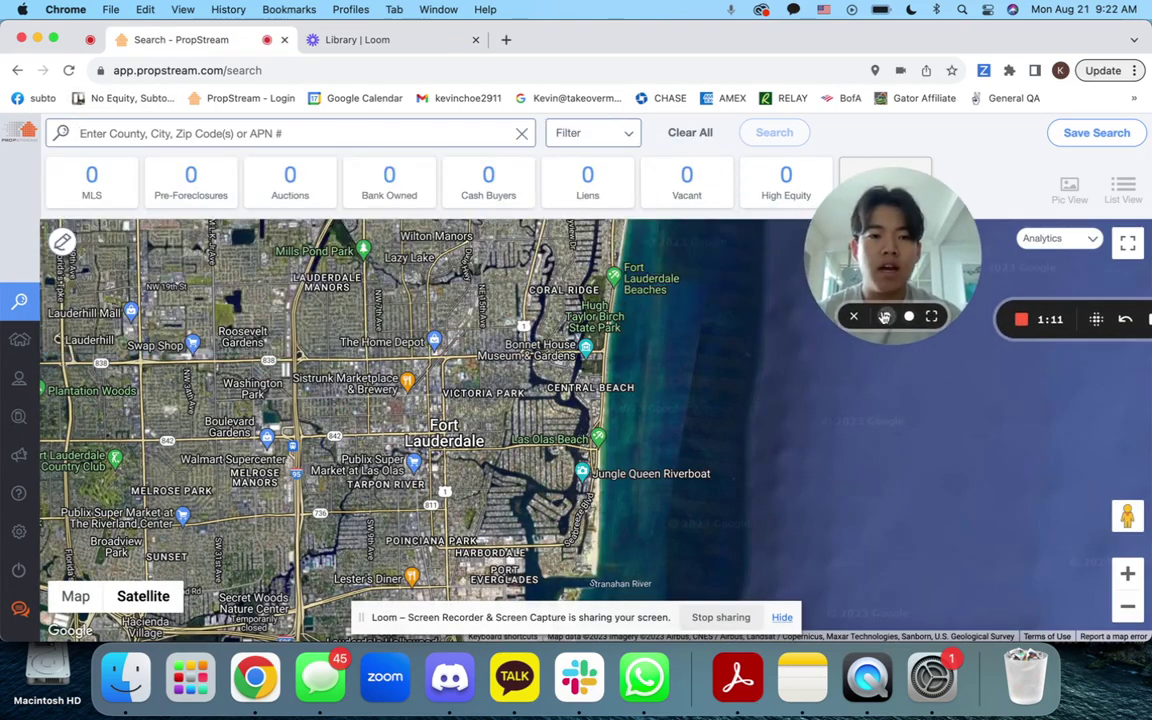
{"action": "left_click_drag", "start_coordinate": [884, 316], "coordinate": [1049, 269]}
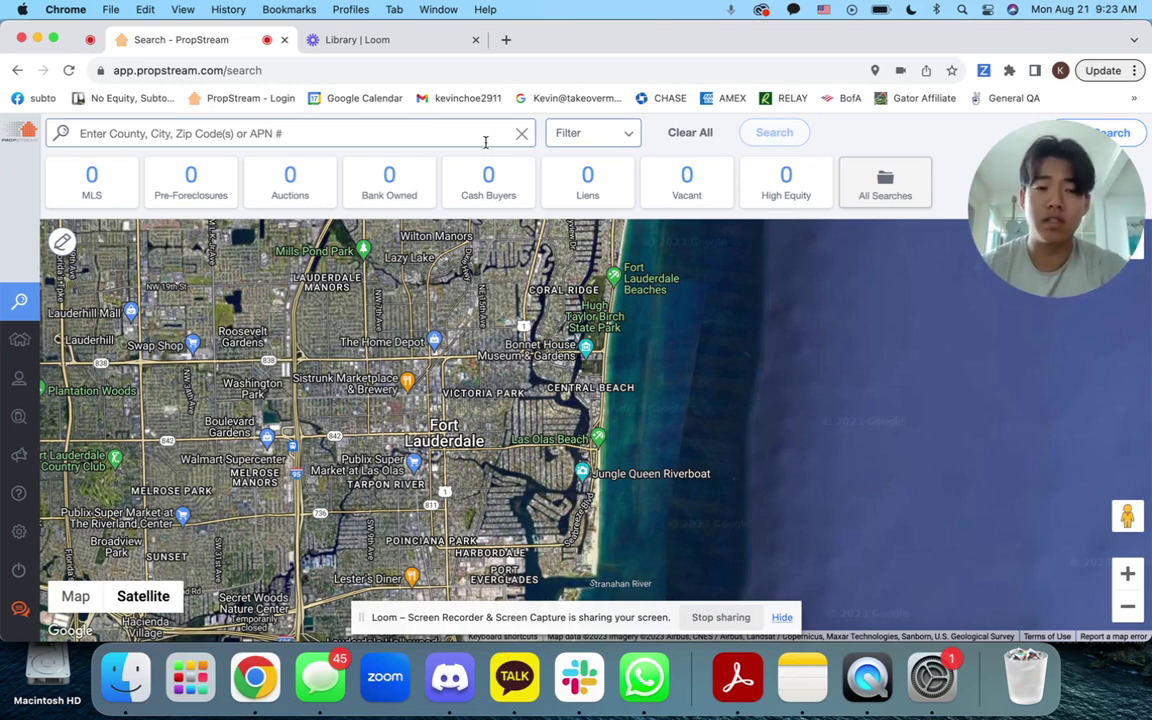
{"action": "left_click", "coordinate": [570, 140]}
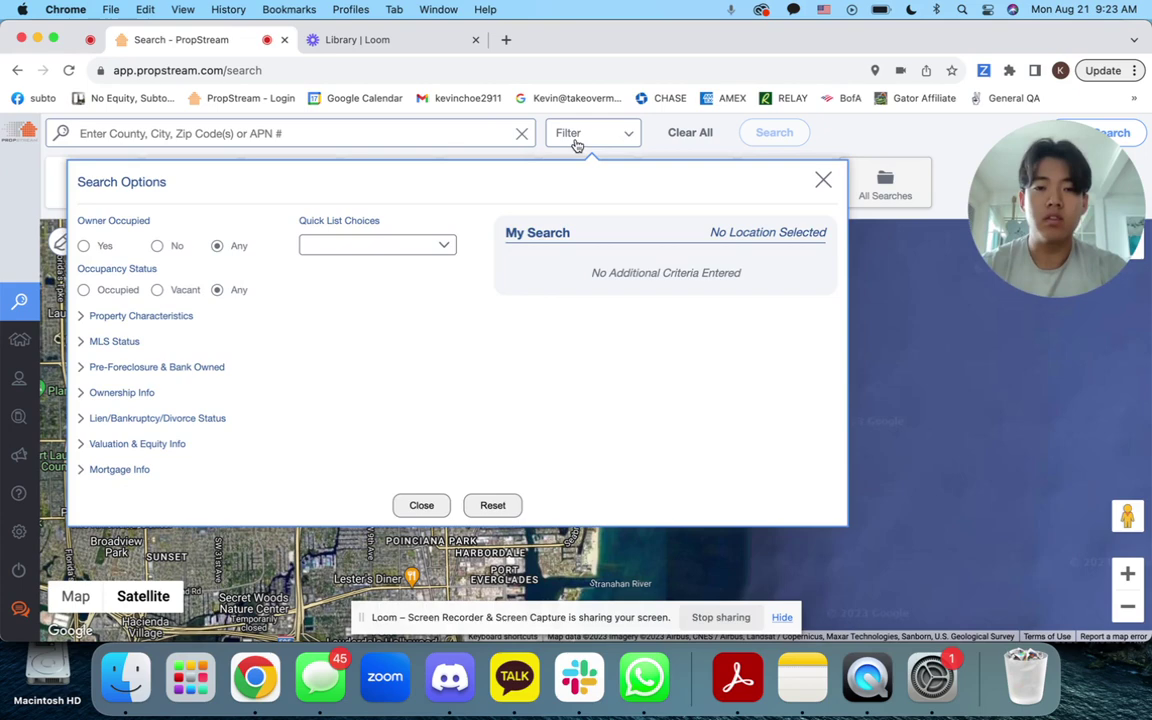
{"action": "left_click", "coordinate": [420, 134]}
{"action": "type", "text": "maricopa county"}
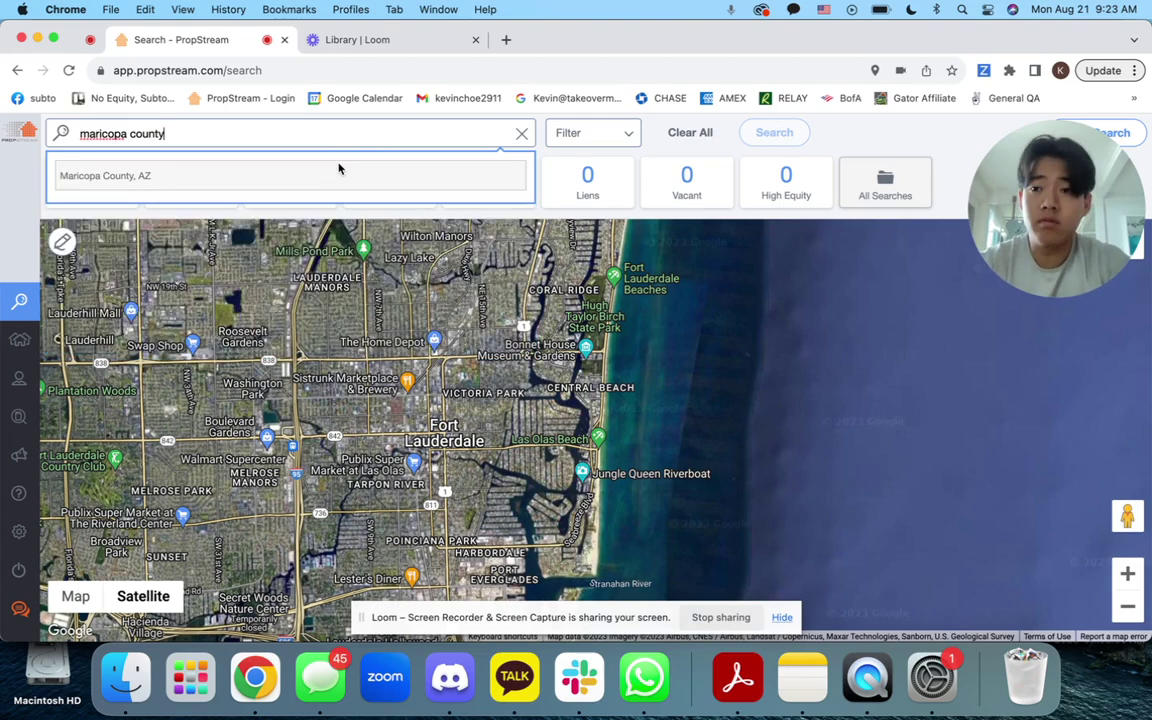
{"action": "left_click", "coordinate": [330, 180]}
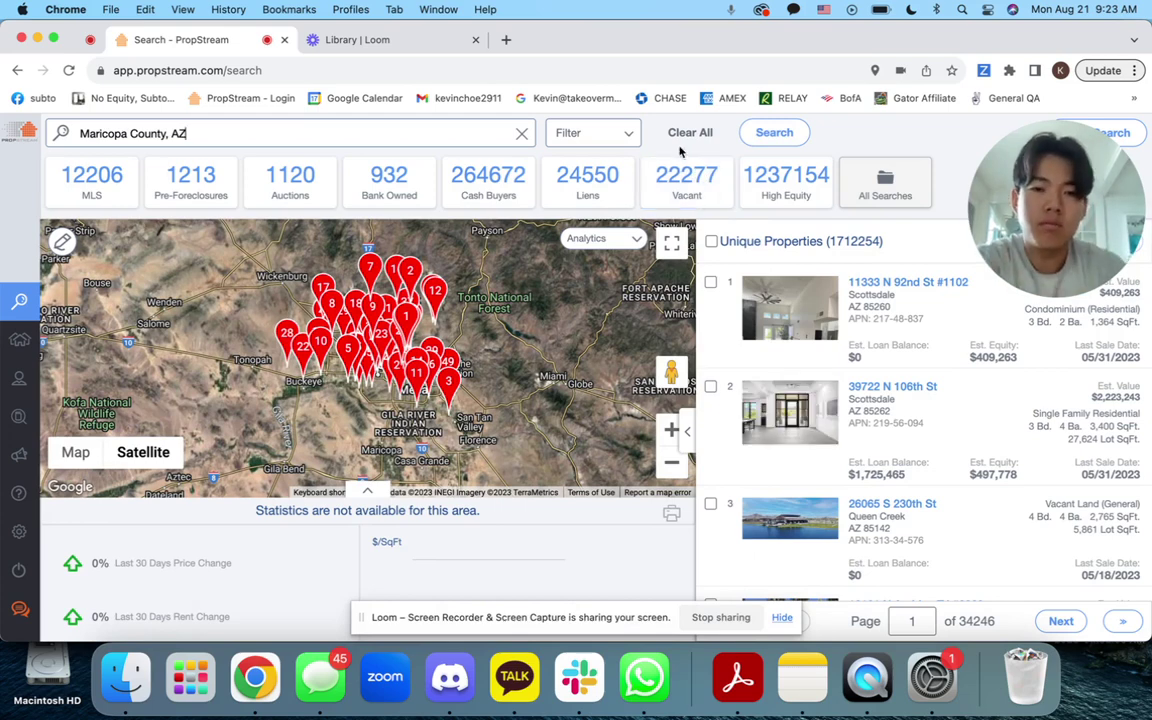
- Filter to Owner Occupied: Yes, Residential classification, and Single Family and Condo/Townhouse types
{"action": "left_click", "coordinate": [578, 140]}
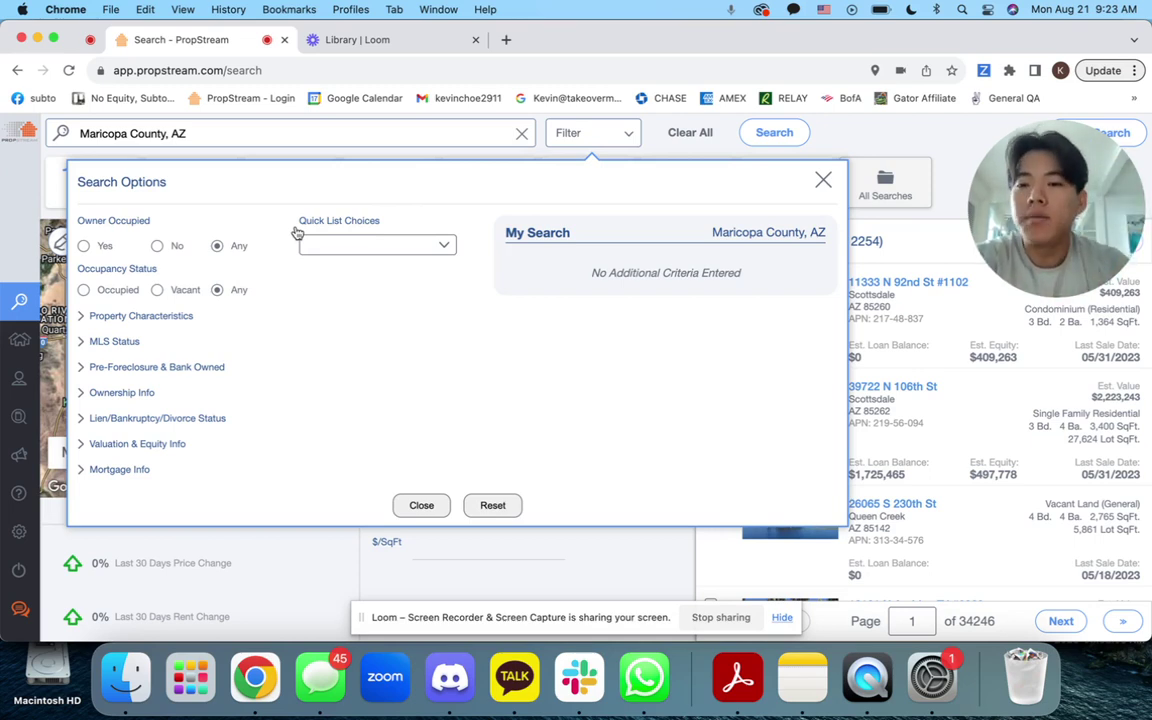
{"action": "left_click", "coordinate": [85, 247]}
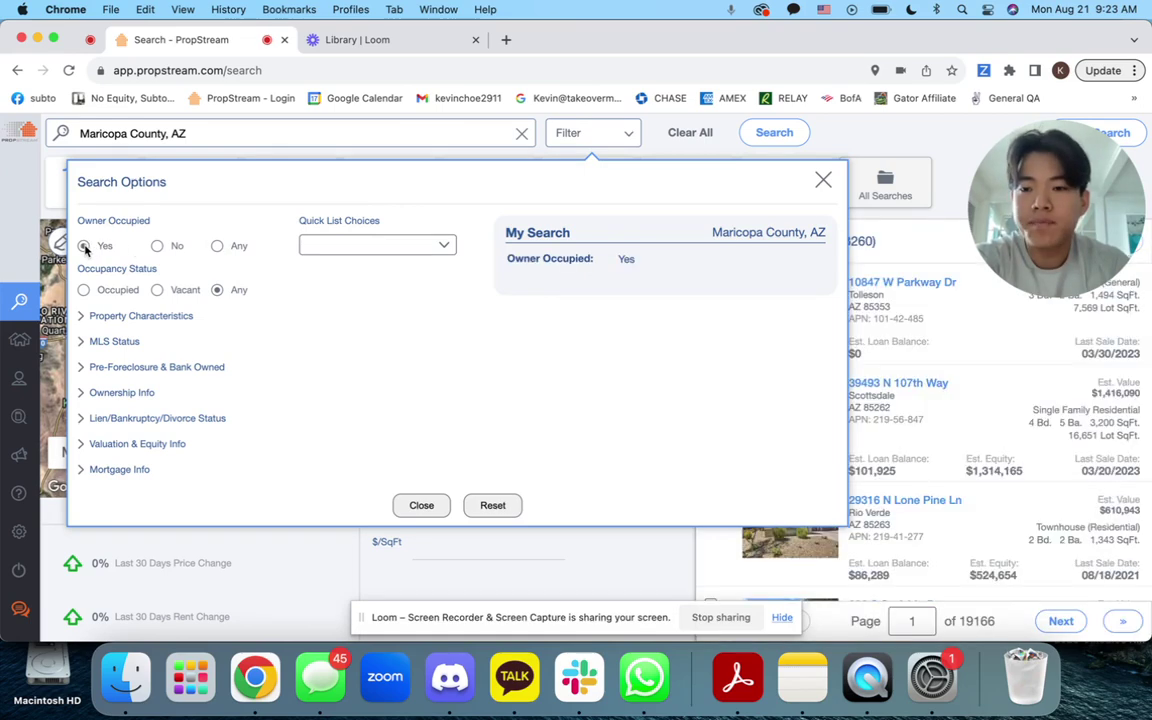
{"action": "left_click", "coordinate": [184, 318]}
{"action": "left_click", "coordinate": [180, 360]}
{"action": "left_click", "coordinate": [150, 388]}
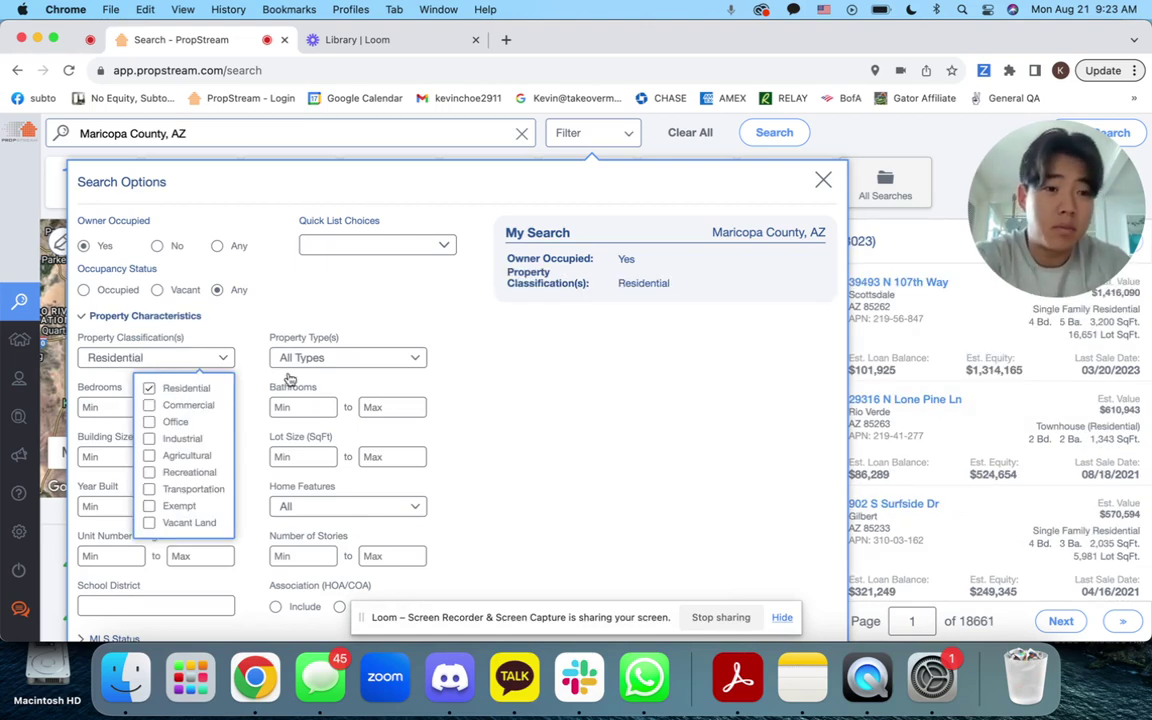
{"action": "left_click", "coordinate": [357, 360]}
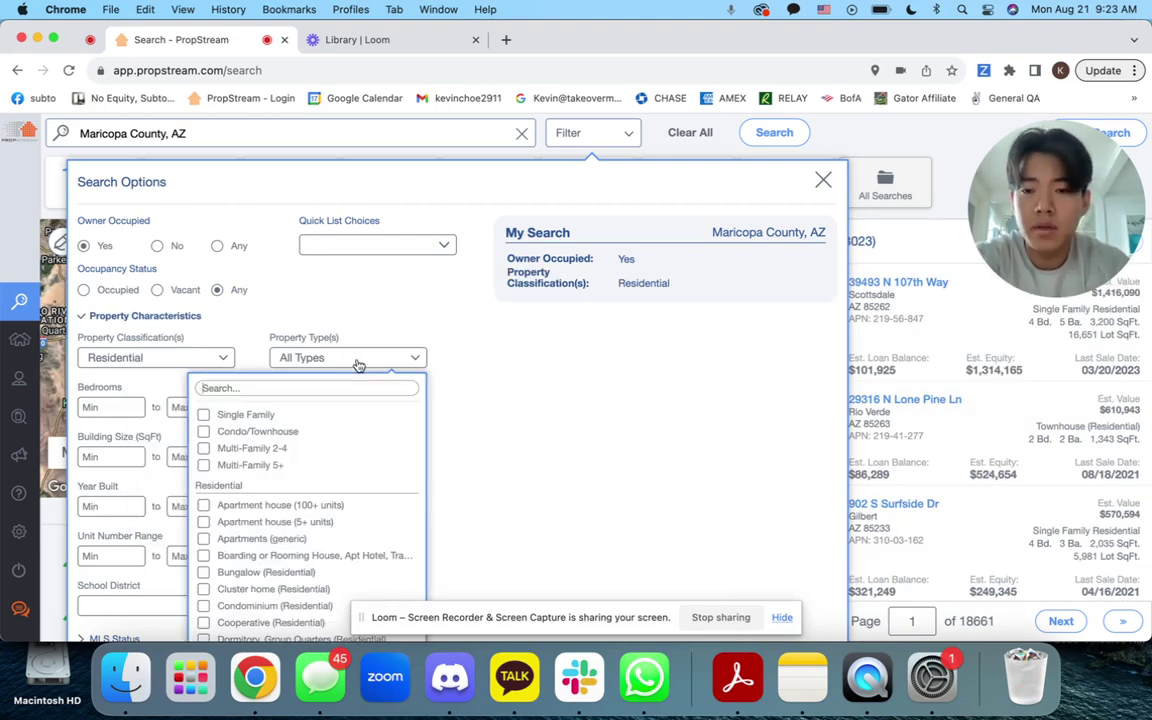
{"action": "left_click", "coordinate": [258, 418]}
{"action": "left_click", "coordinate": [258, 433]}
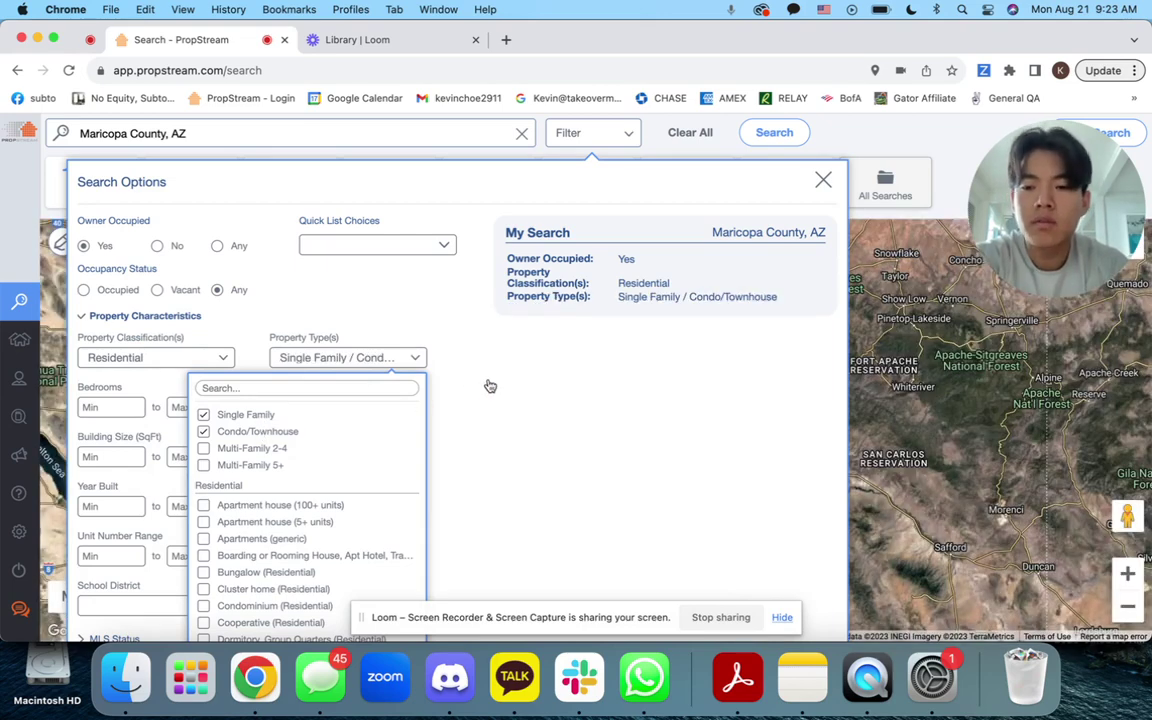
{"action": "scroll", "coordinate": [465, 381], "scroll_direction": "down", "scroll_amount": 1}
- Add Vacant Land to the property classifications
{"action": "left_click", "coordinate": [147, 348]}
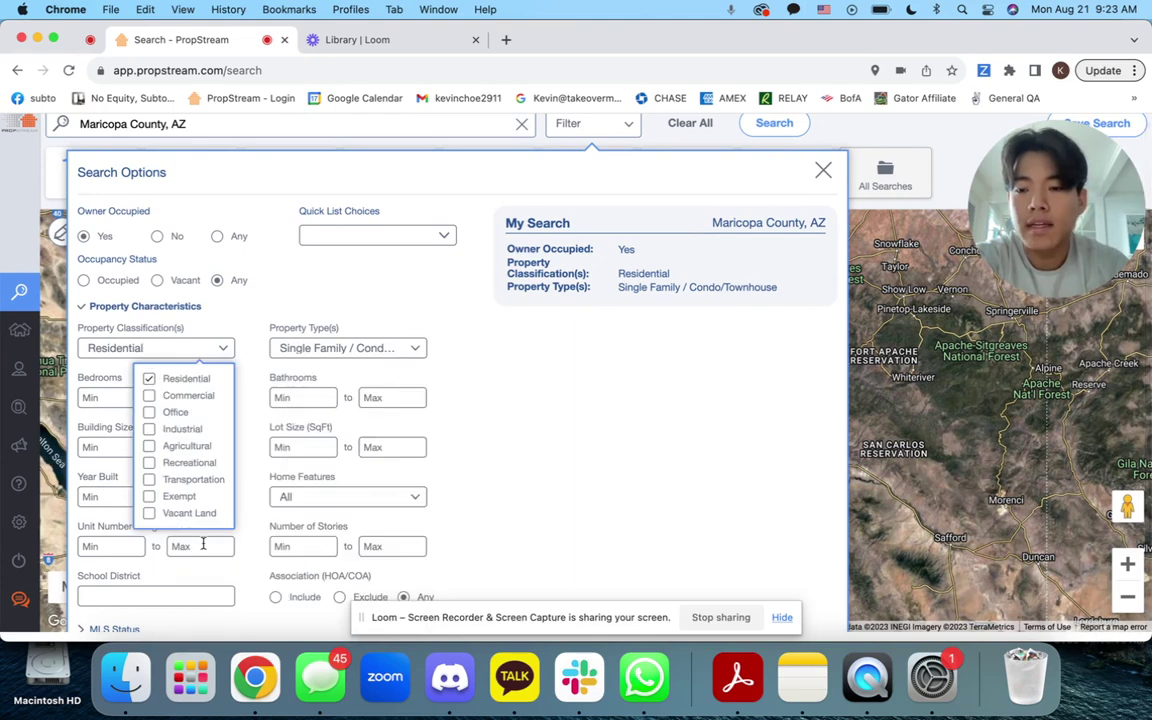
{"action": "scroll", "coordinate": [196, 515], "scroll_direction": "down", "scroll_amount": 1}
{"action": "left_click", "coordinate": [189, 500]}
- Add Residential Common Area to the selected property types
{"action": "left_click", "coordinate": [305, 337]}
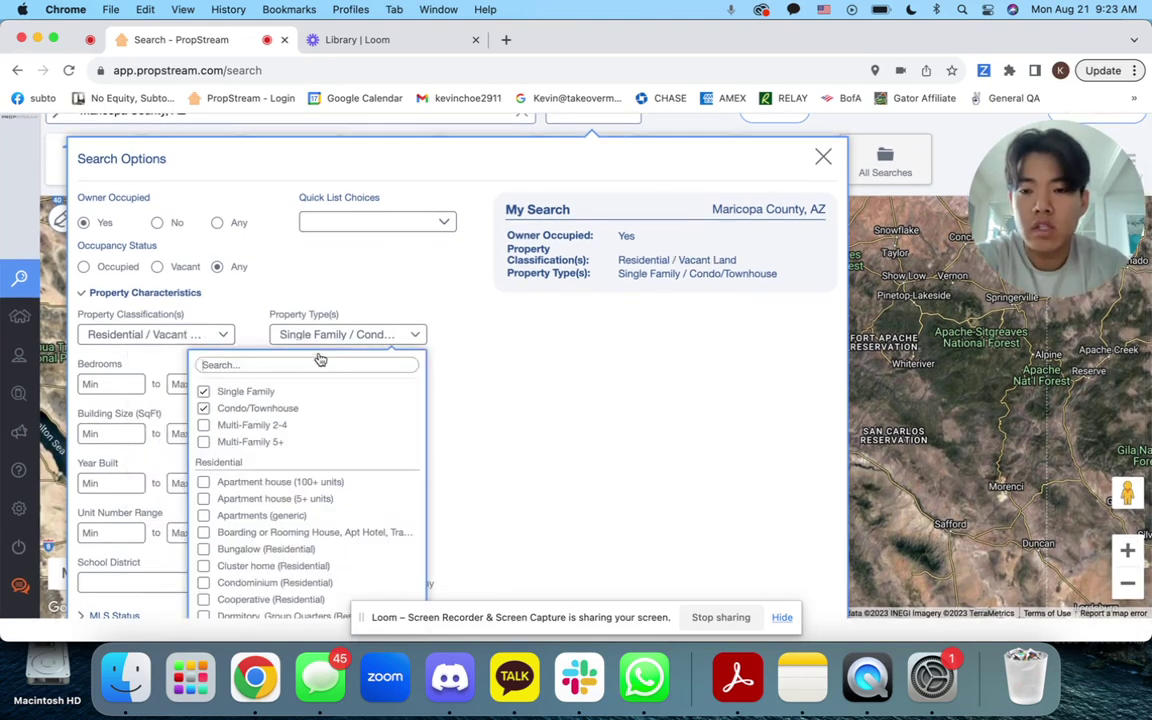
{"action": "scroll", "coordinate": [311, 380], "scroll_direction": "down", "scroll_amount": 10}
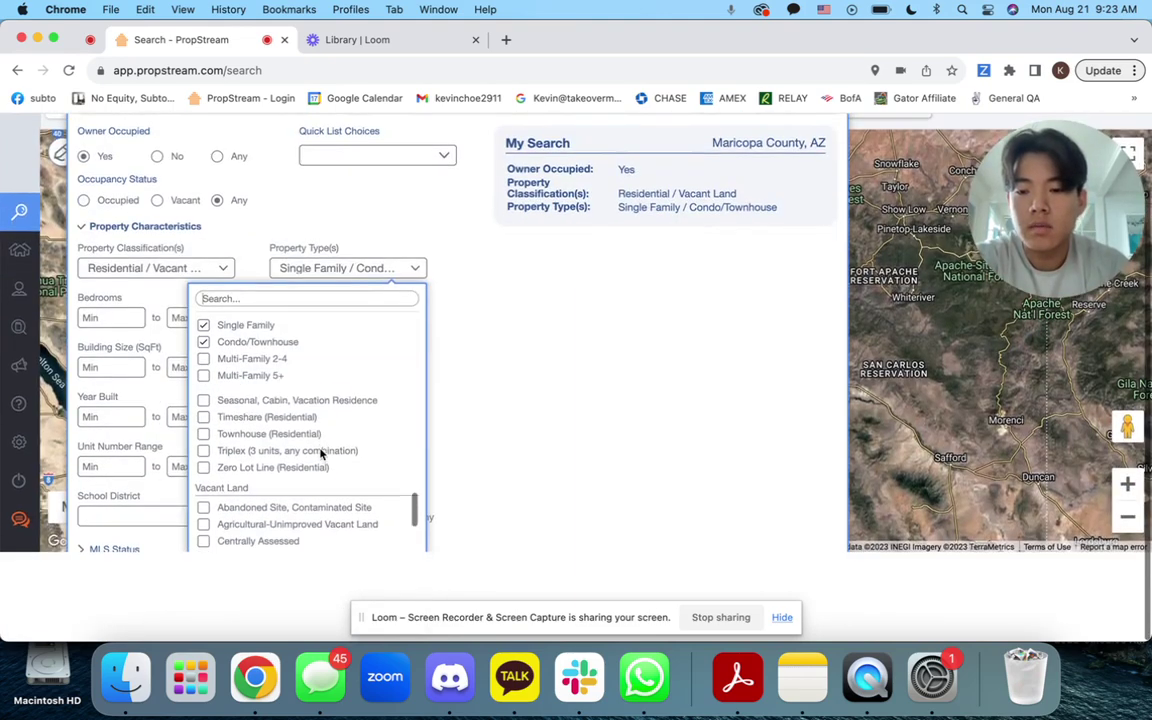
{"action": "left_click", "coordinate": [318, 302]}
{"action": "type", "text": "con"}
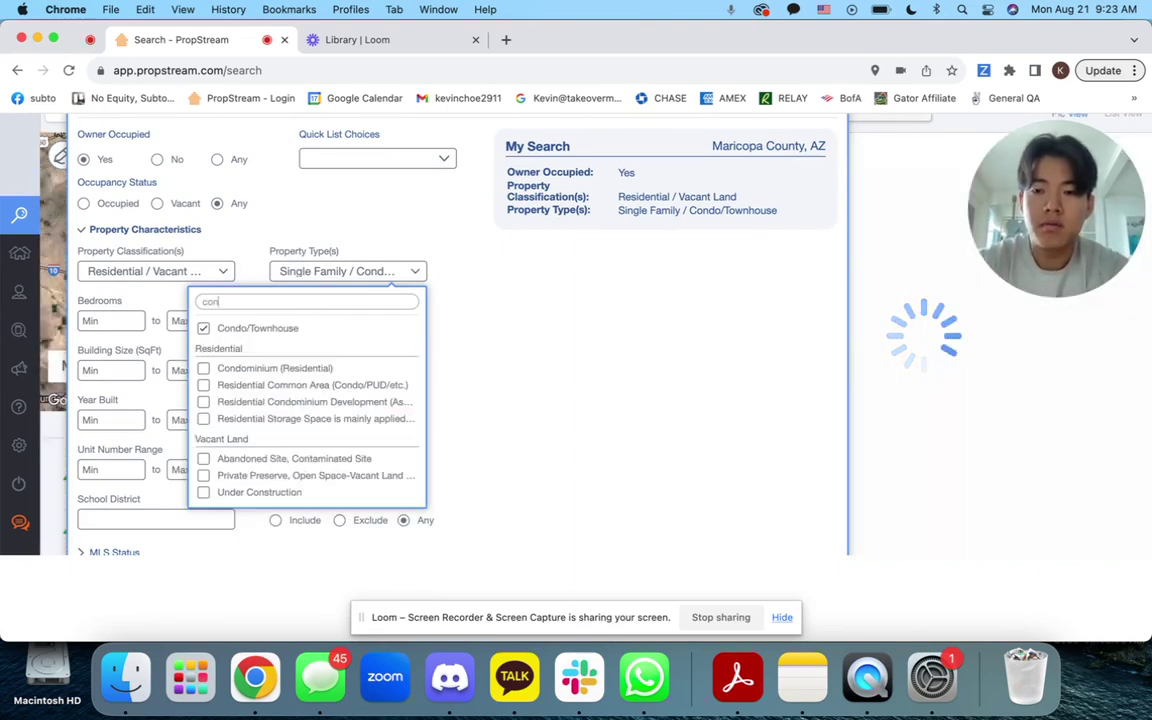
{"action": "key", "text": "BackSpace"}
{"action": "key", "text": "BackSpace"}
{"action": "key", "text": "BackSpace"}
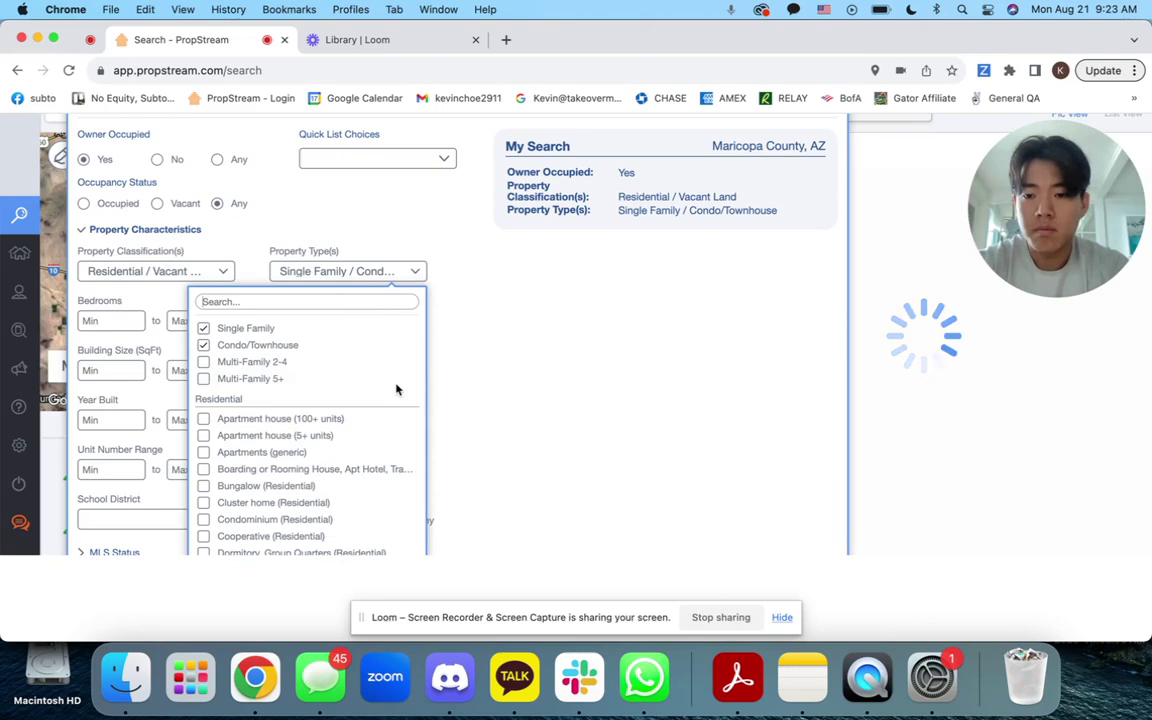
{"action": "scroll", "coordinate": [344, 440], "scroll_direction": "down", "scroll_amount": 5}
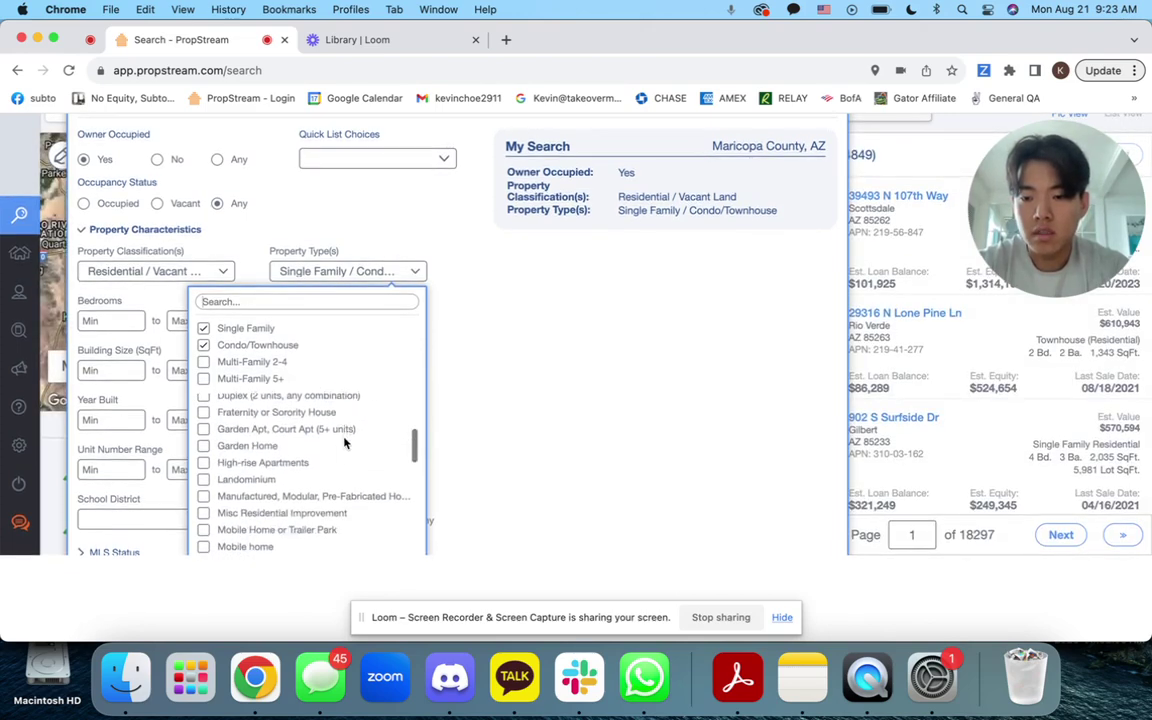
{"action": "scroll", "coordinate": [344, 442], "scroll_direction": "down", "scroll_amount": 5}
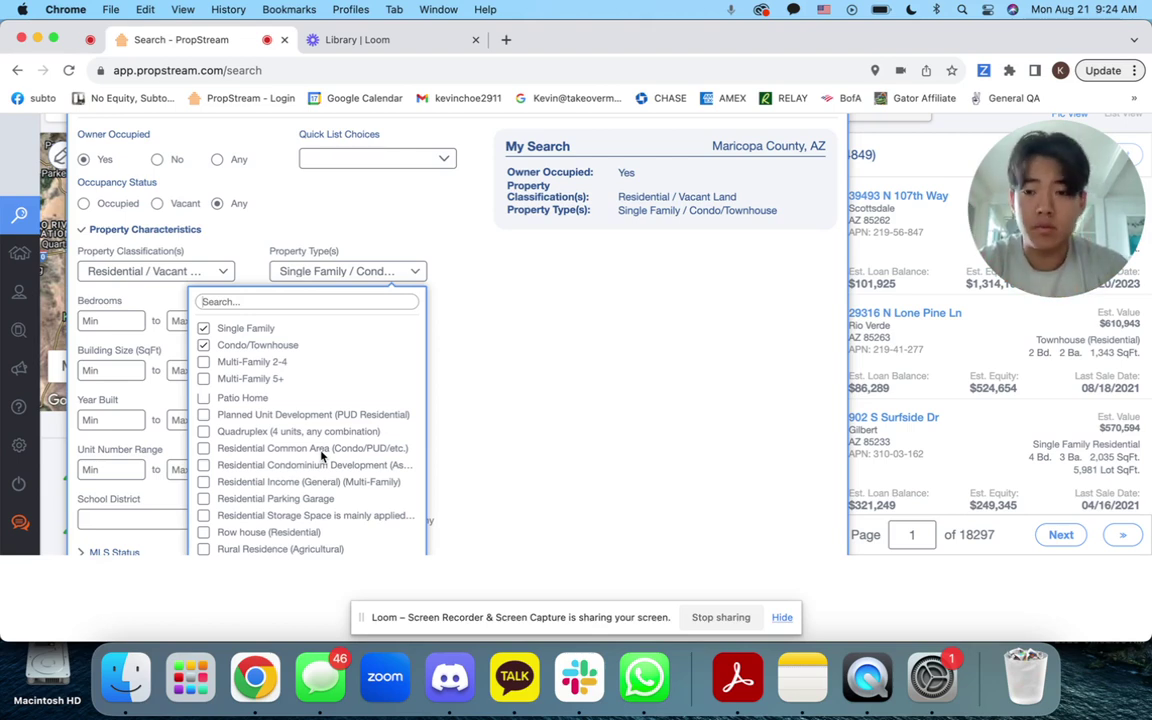
{"action": "left_click", "coordinate": [287, 449]}
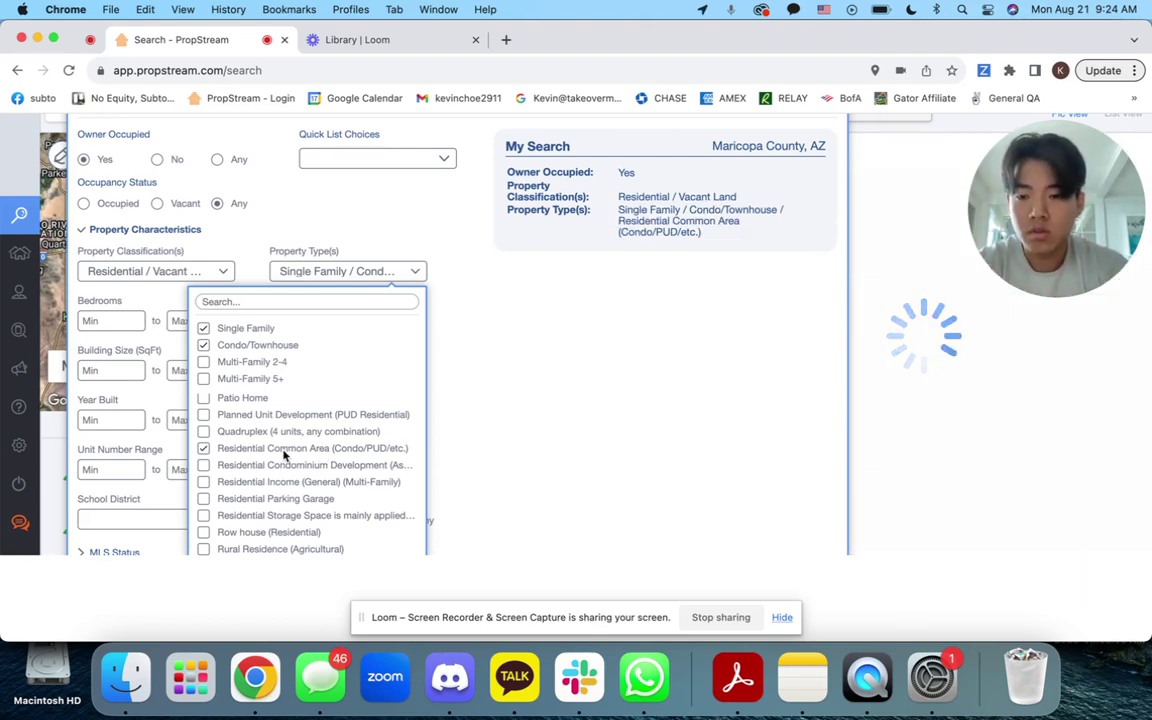
- Add Vacant Land (General) to the property types and close the type list
{"action": "scroll", "coordinate": [284, 456], "scroll_direction": "down", "scroll_amount": 10}
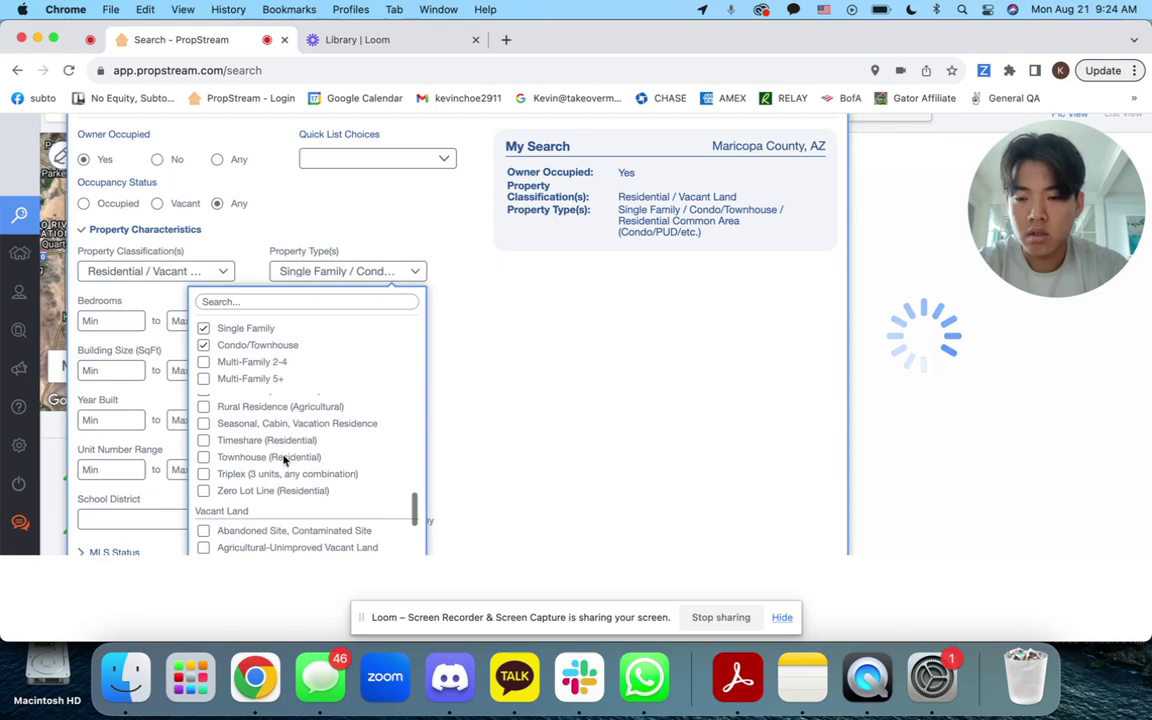
{"action": "scroll", "coordinate": [284, 459], "scroll_direction": "down", "scroll_amount": 10}
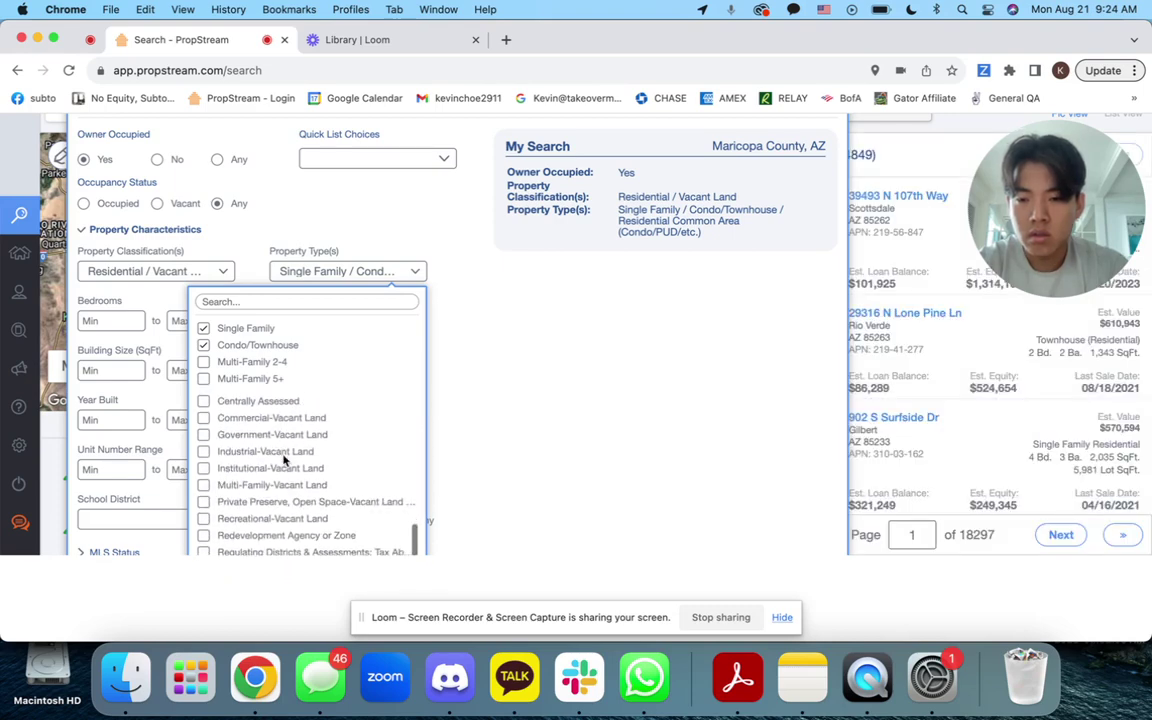
{"action": "scroll", "coordinate": [284, 459], "scroll_direction": "down", "scroll_amount": 4}
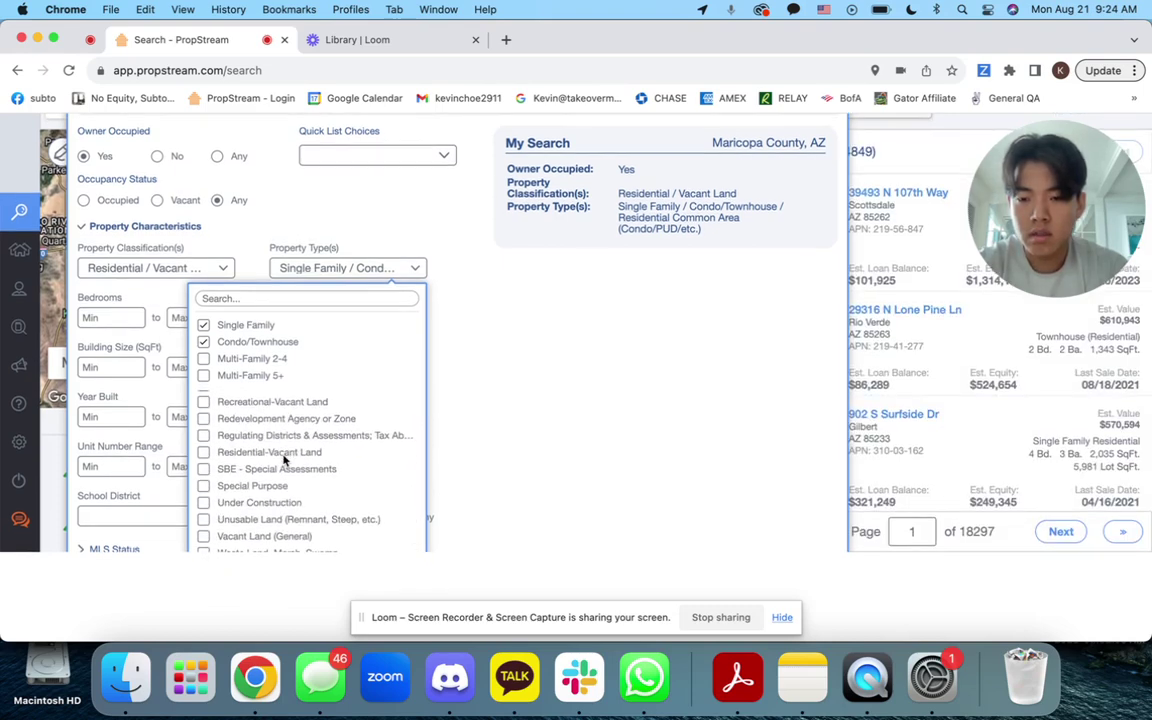
{"action": "left_click", "coordinate": [262, 540]}
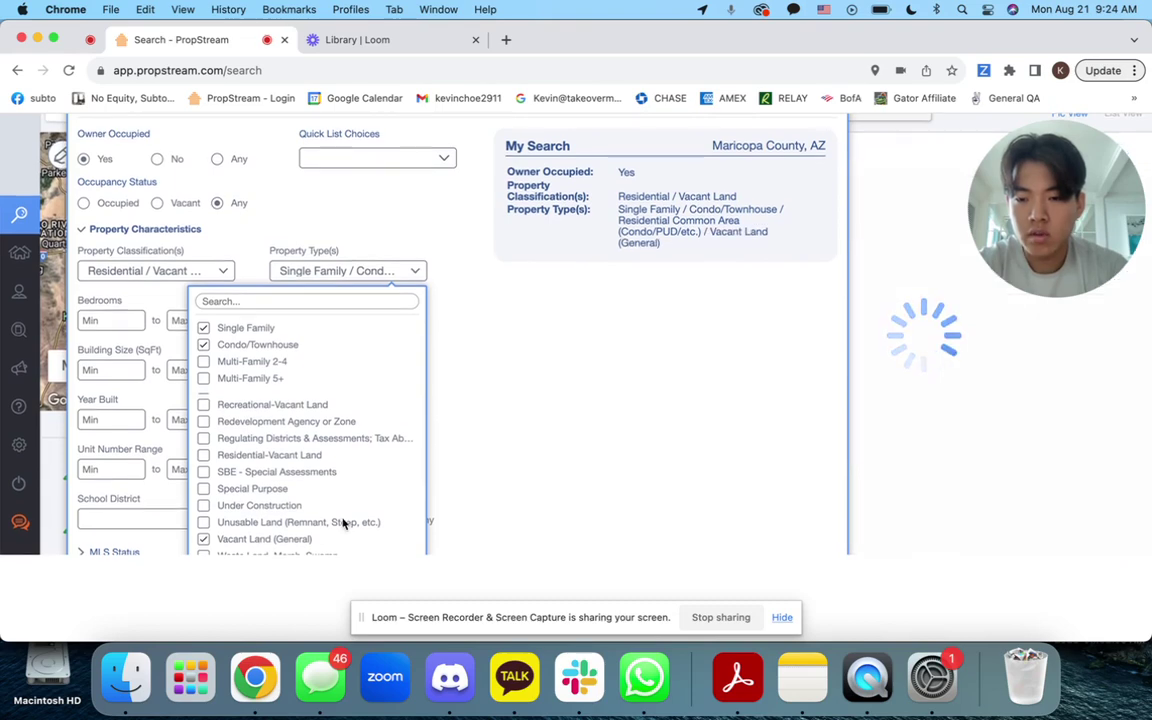
{"action": "key", "text": "super+minus"}
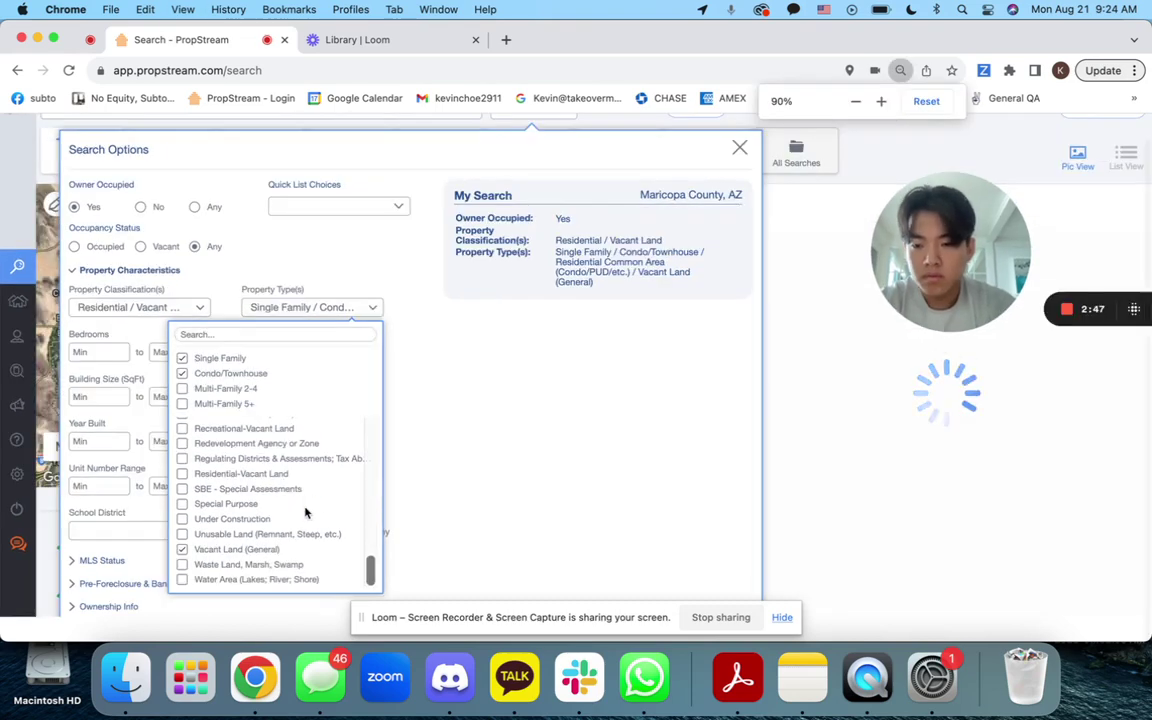
{"action": "left_click", "coordinate": [470, 499]}
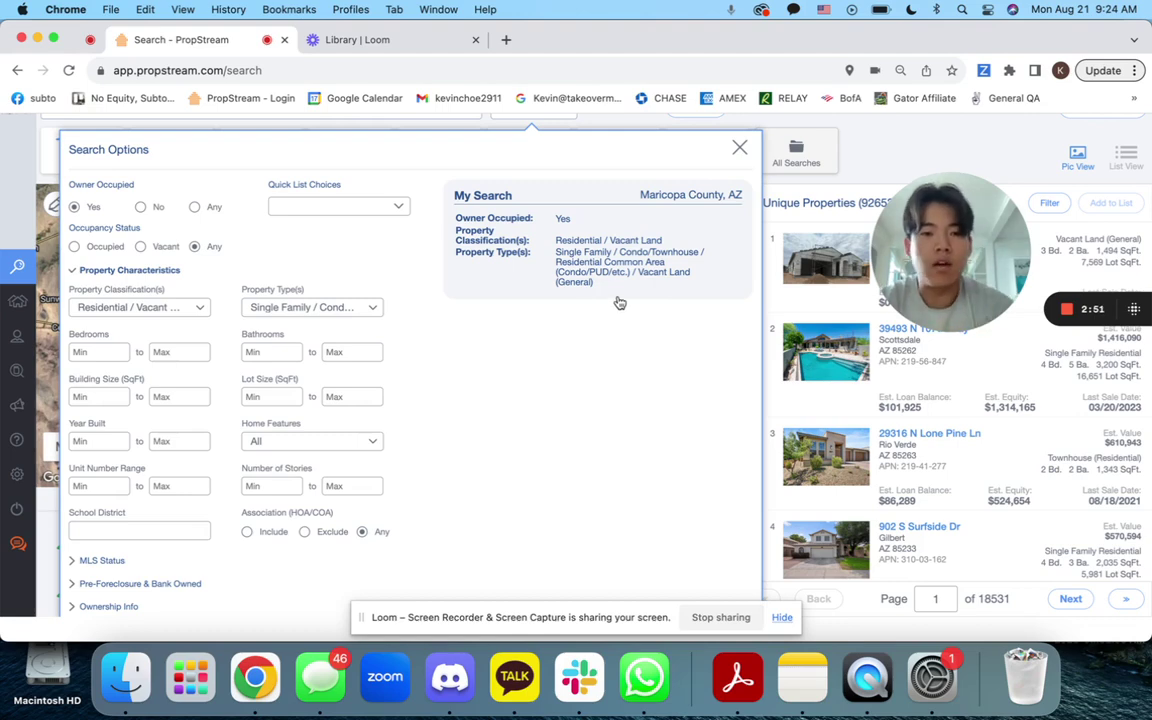
- Set MLS Status to On Market: Yes and Listing Type: For Sale, leaving 4,489 properties
{"action": "left_click", "coordinate": [160, 272]}
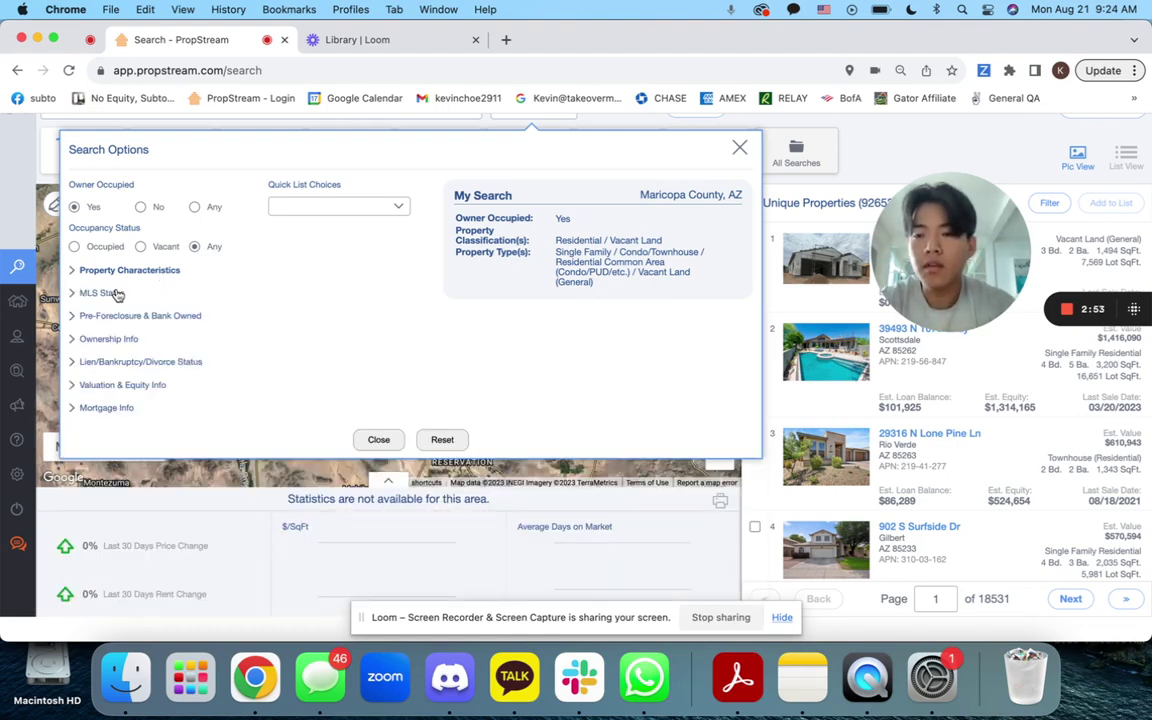
{"action": "left_click", "coordinate": [110, 293]}
{"action": "left_click", "coordinate": [73, 331]}
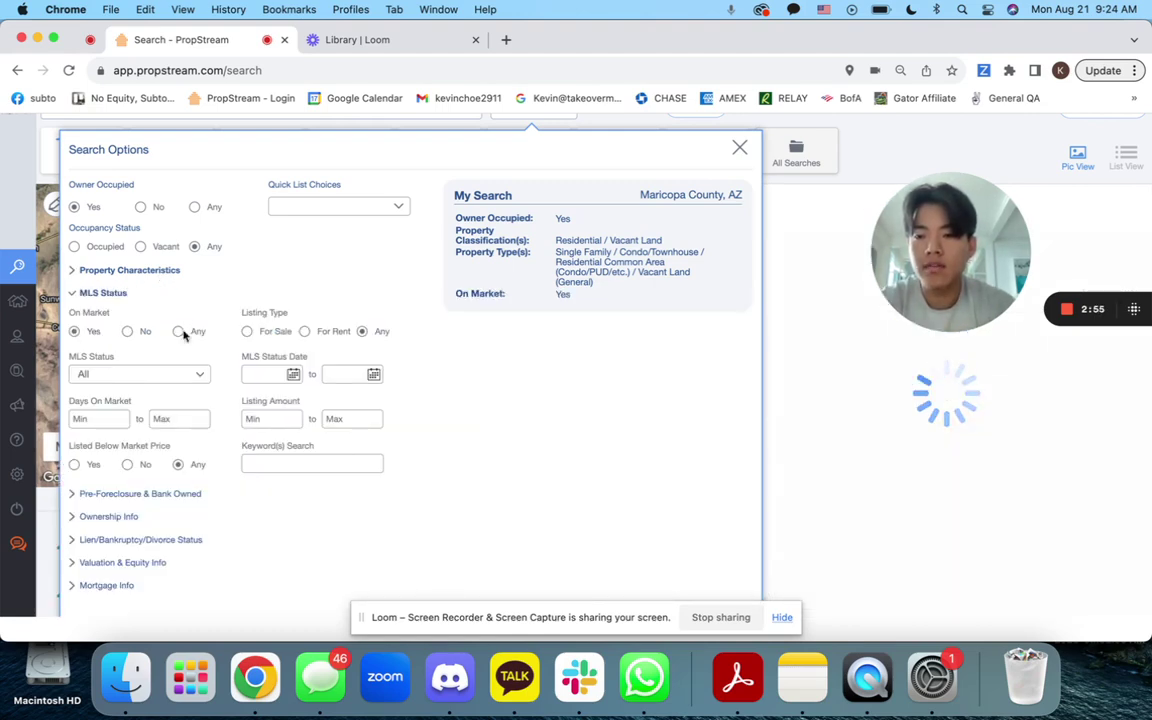
{"action": "left_click", "coordinate": [247, 331]}
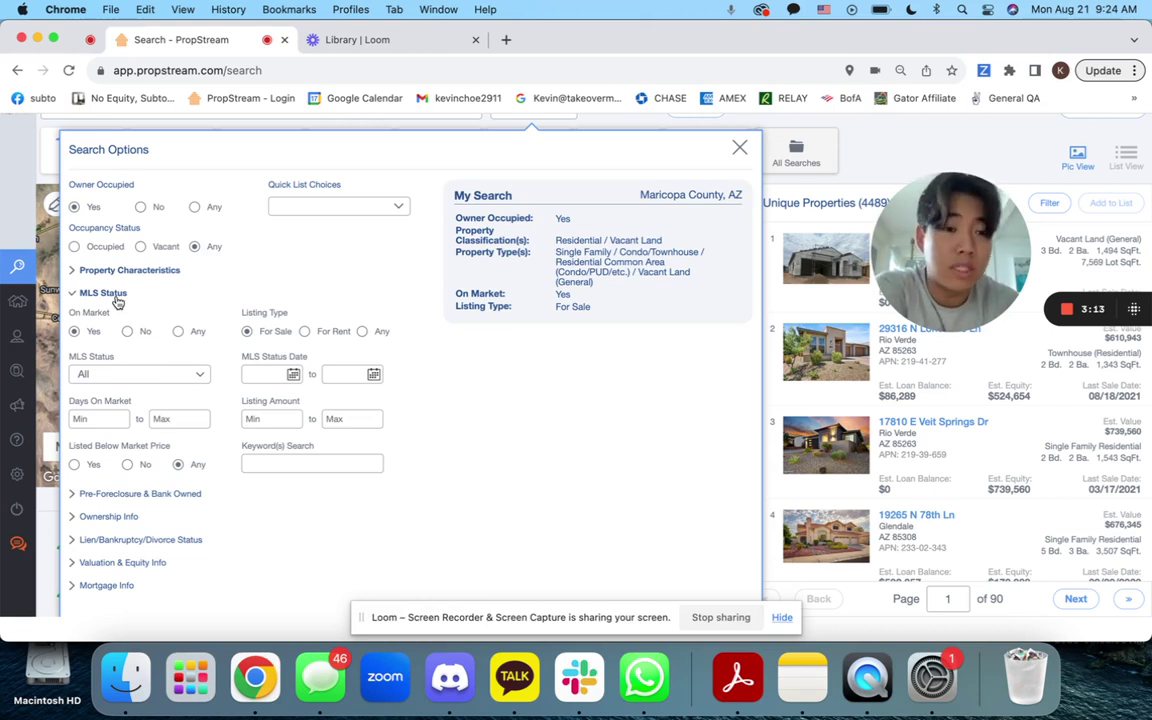
{"action": "left_click", "coordinate": [115, 295]}
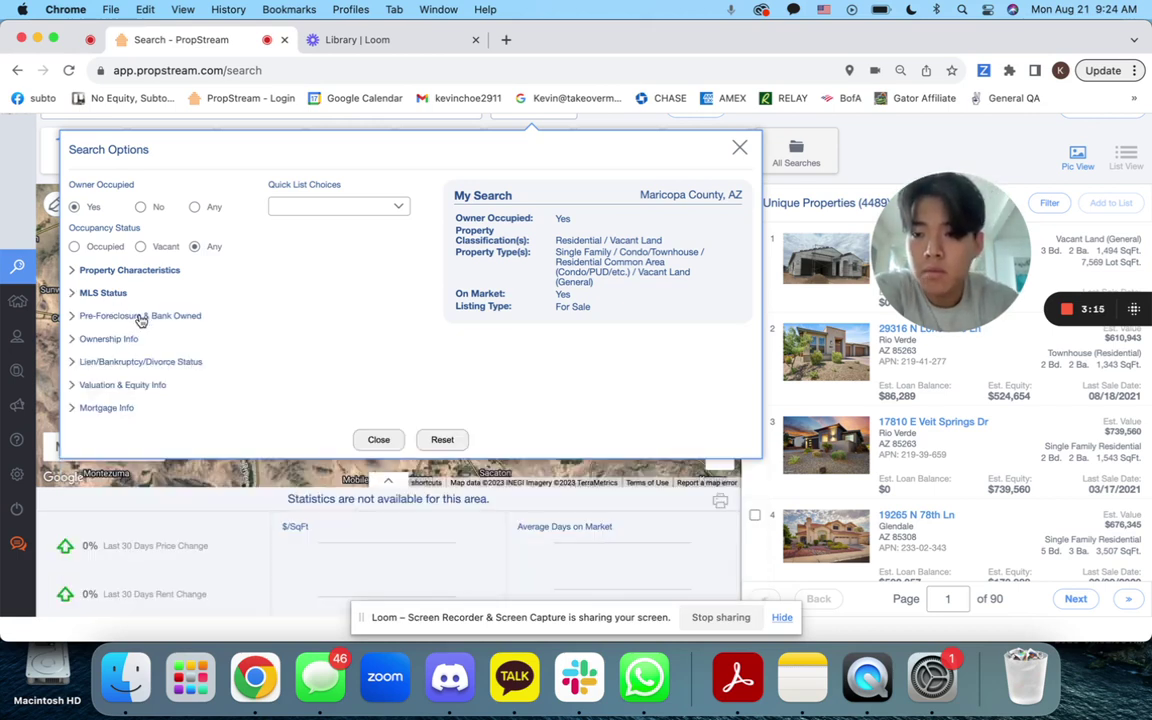
{"action": "left_click", "coordinate": [116, 339]}
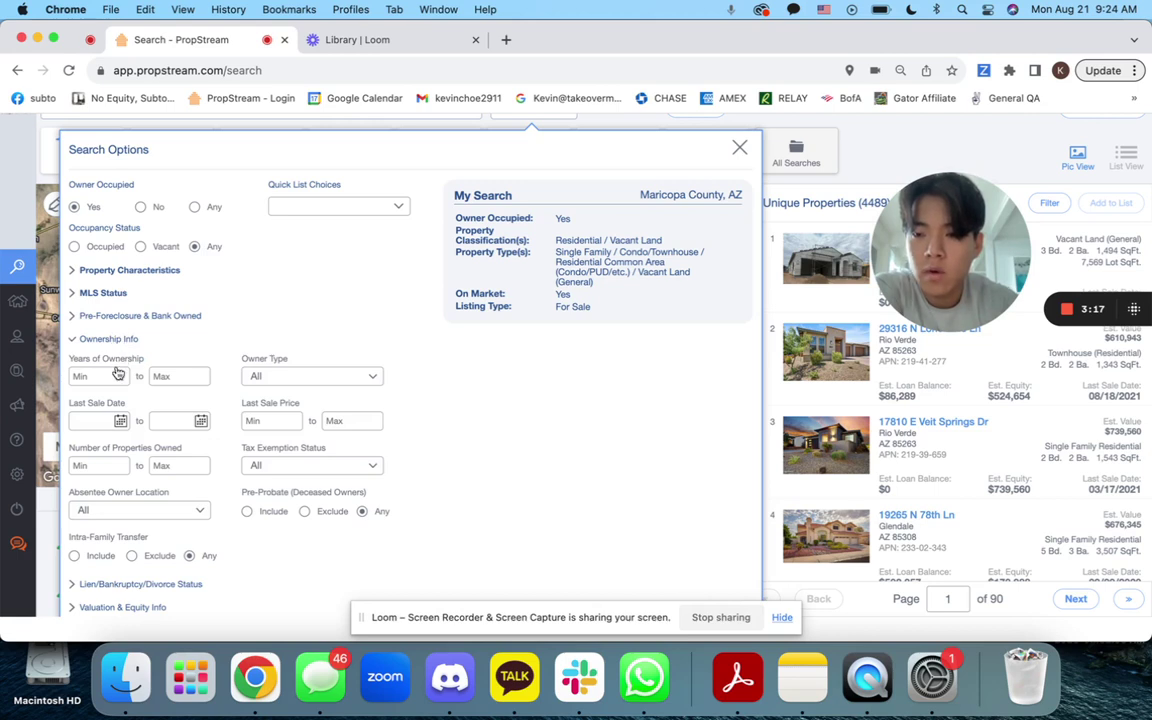
- Set Years of Ownership max to 3 and Owner Type to Individual, leaving 1,166 properties
{"action": "left_click", "coordinate": [175, 377]}
{"action": "type", "text": "3"}
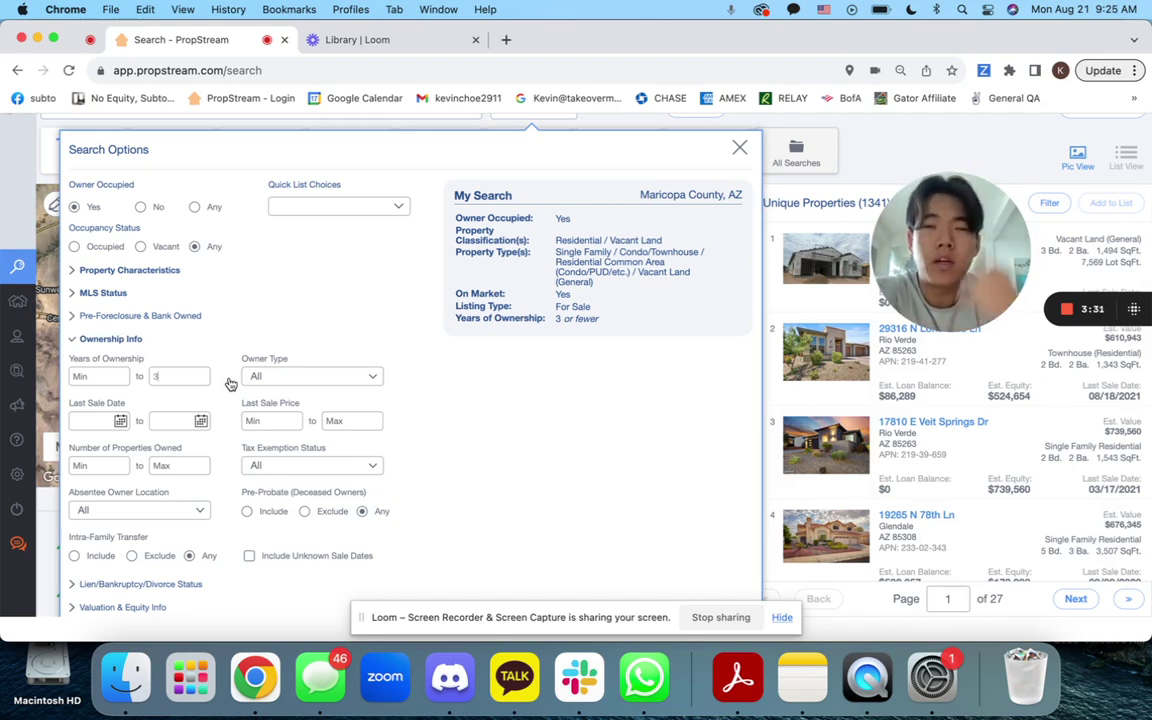
{"action": "left_click", "coordinate": [265, 377]}
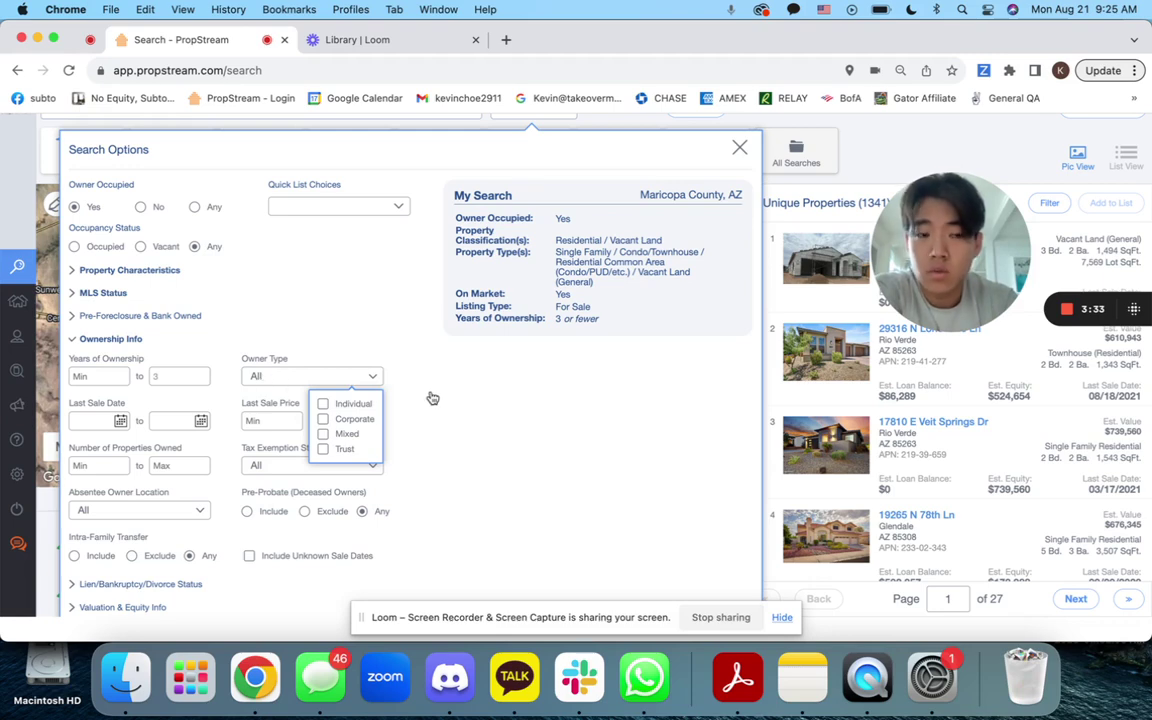
{"action": "left_click", "coordinate": [358, 404]}
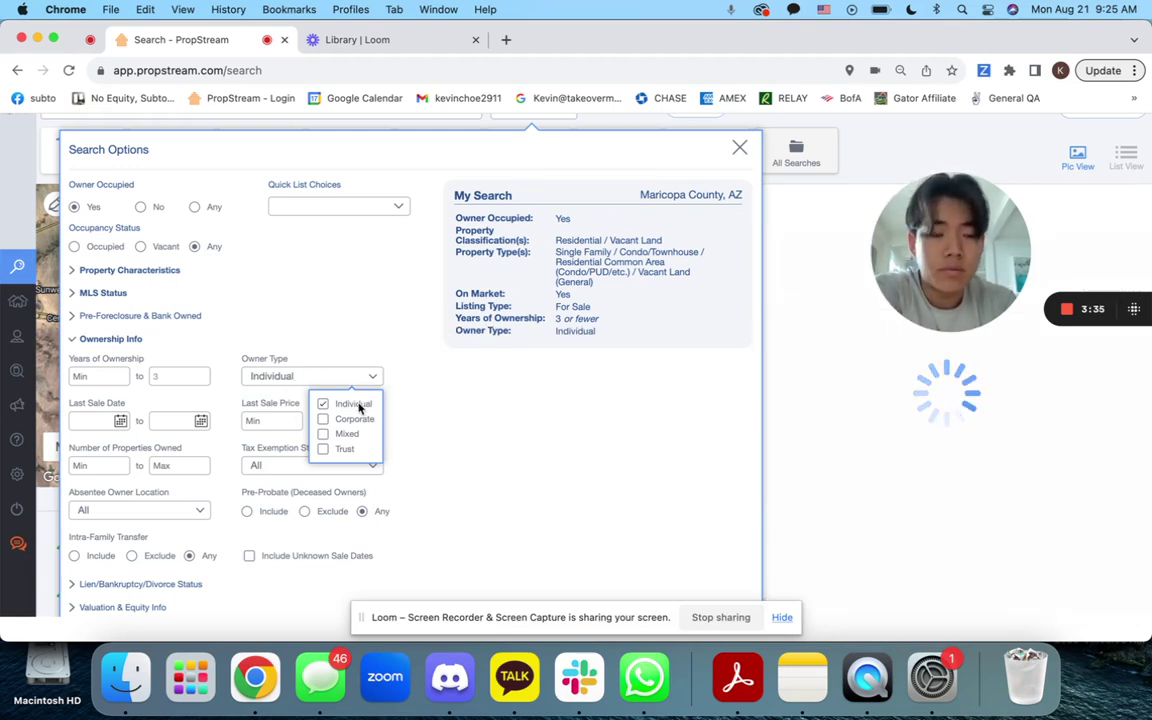
{"action": "left_click", "coordinate": [414, 413]}
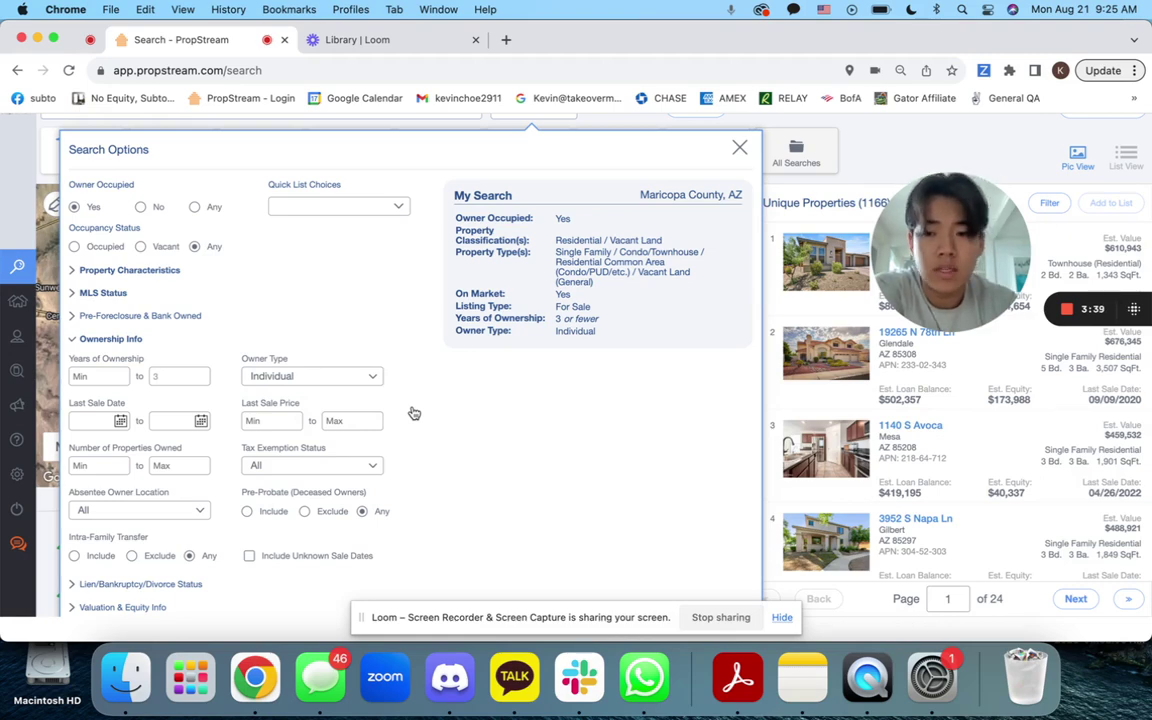
{"action": "left_click", "coordinate": [116, 340]}
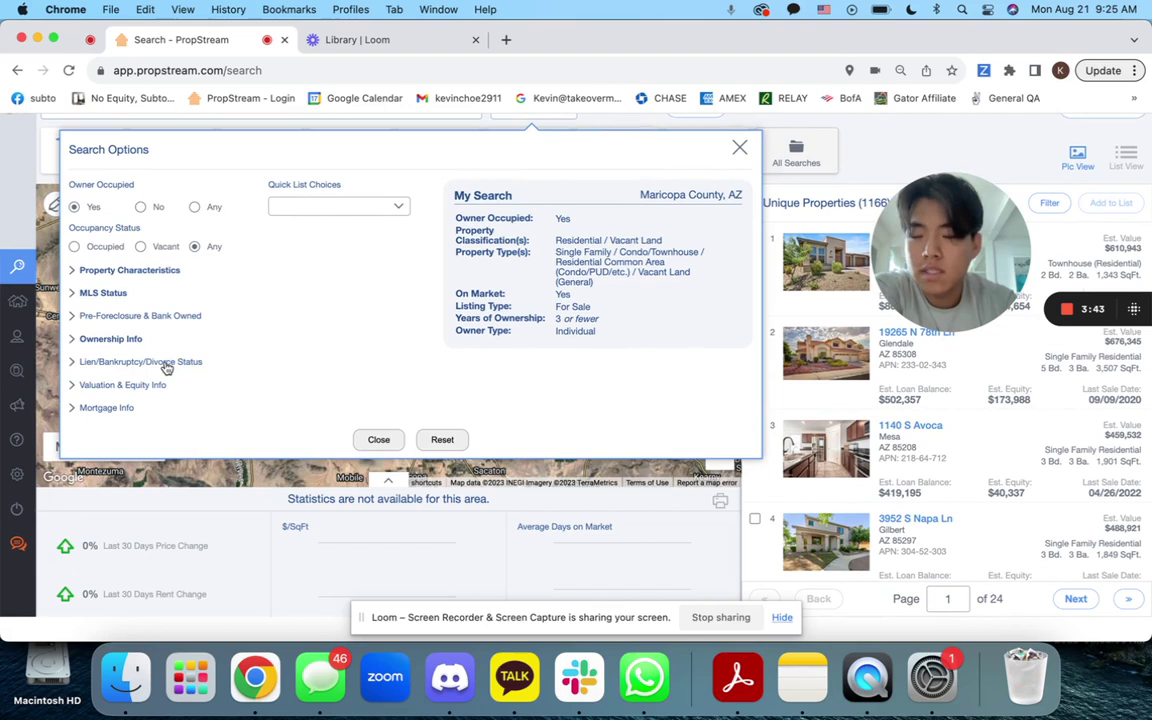
- Under Mortgage Info, select FHA and VA loan types, narrowing results to 230 properties
{"action": "left_click", "coordinate": [118, 407]}
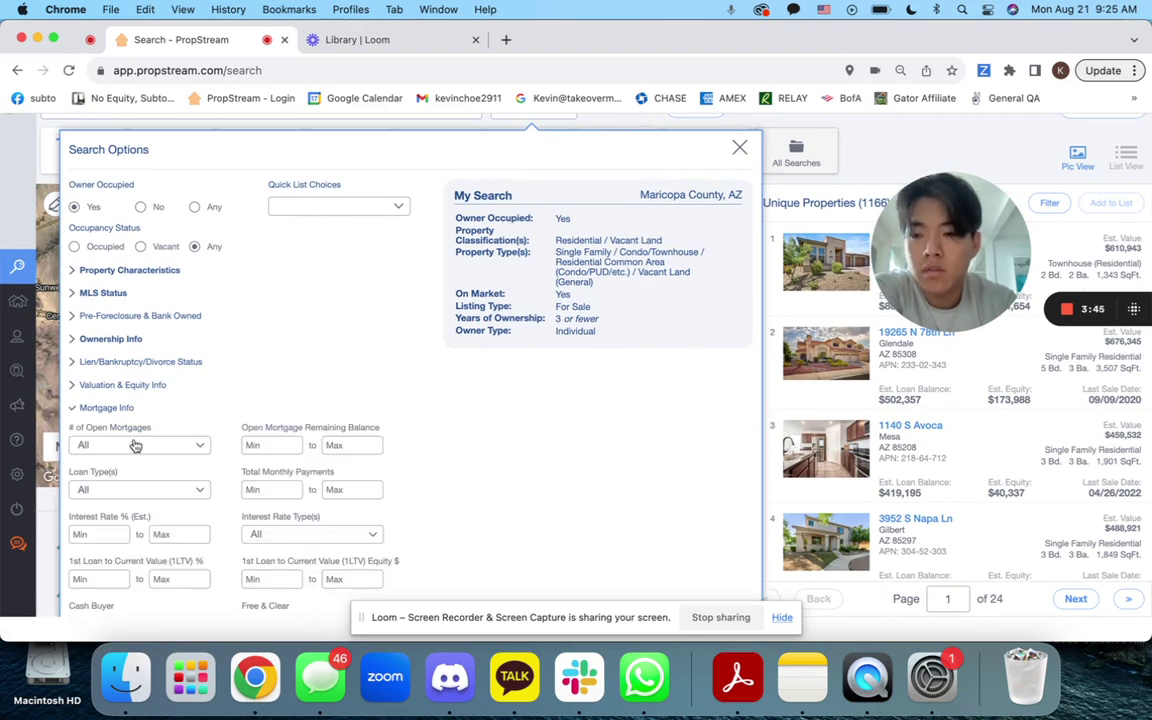
{"action": "left_click", "coordinate": [136, 447]}
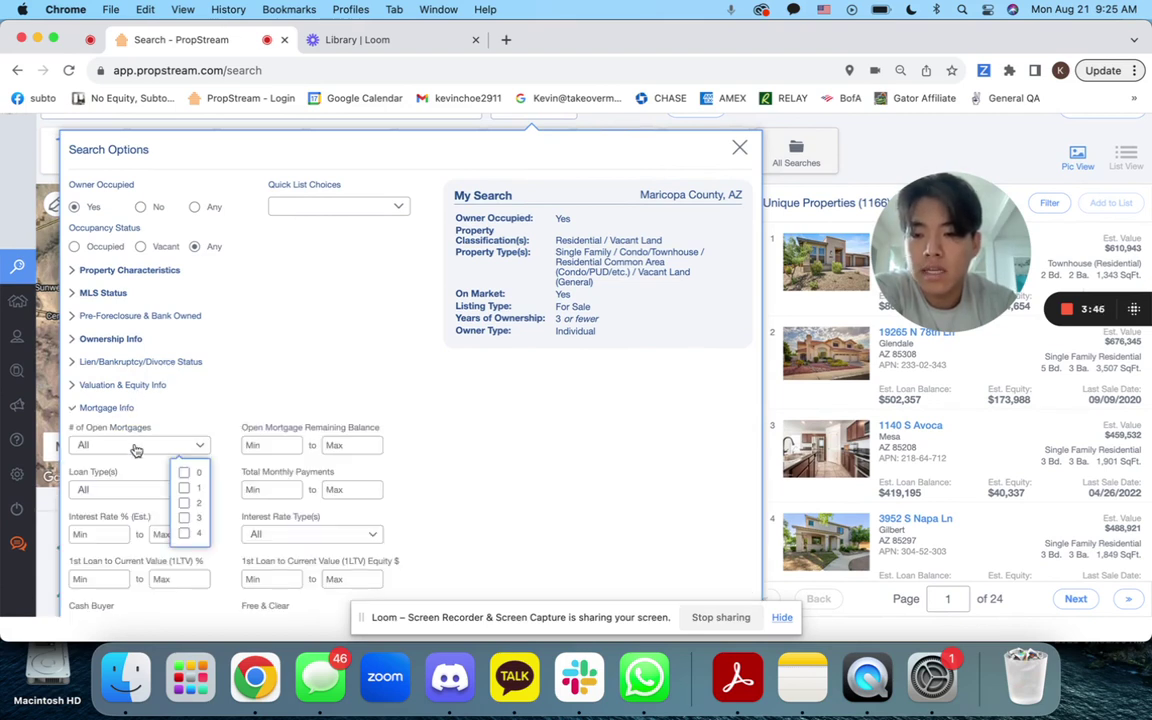
{"action": "left_click", "coordinate": [222, 422]}
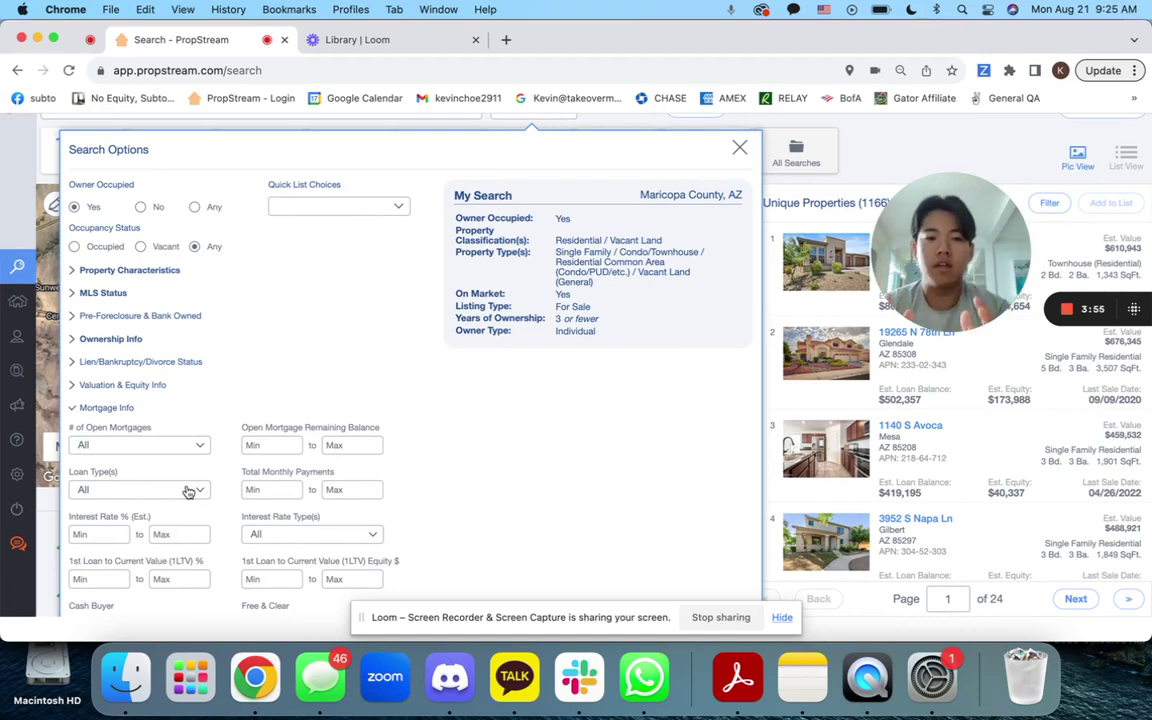
{"action": "left_click", "coordinate": [188, 491]}
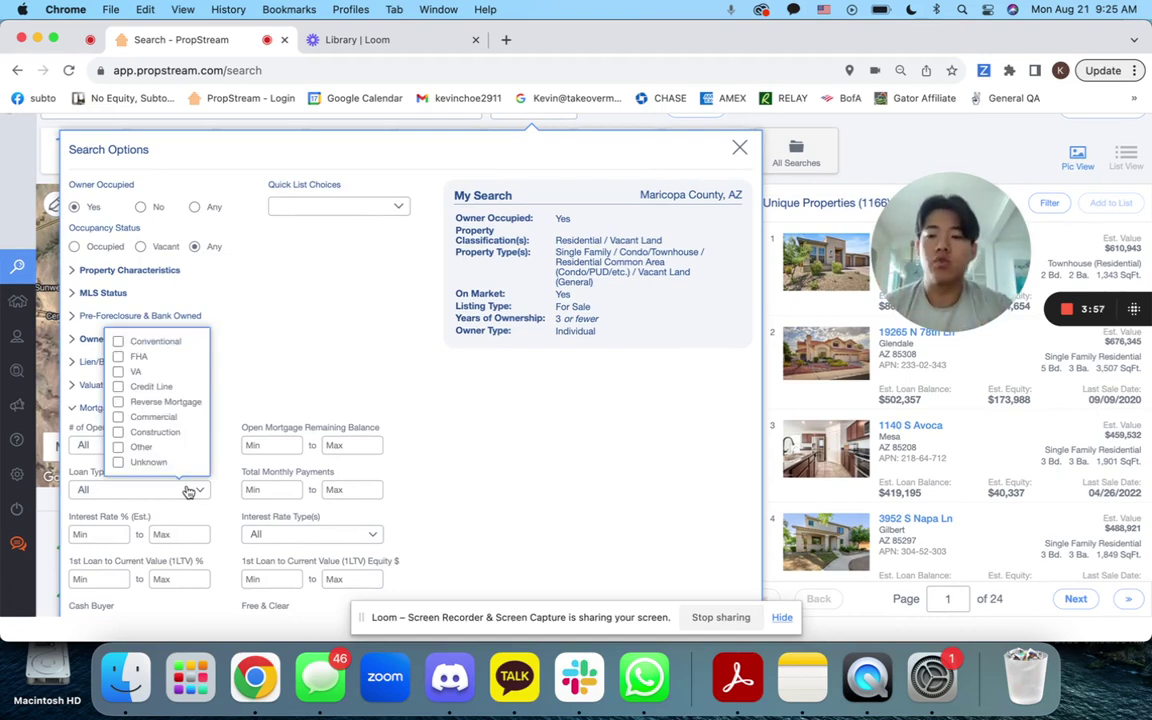
{"action": "left_click", "coordinate": [137, 357]}
{"action": "left_click", "coordinate": [136, 372]}
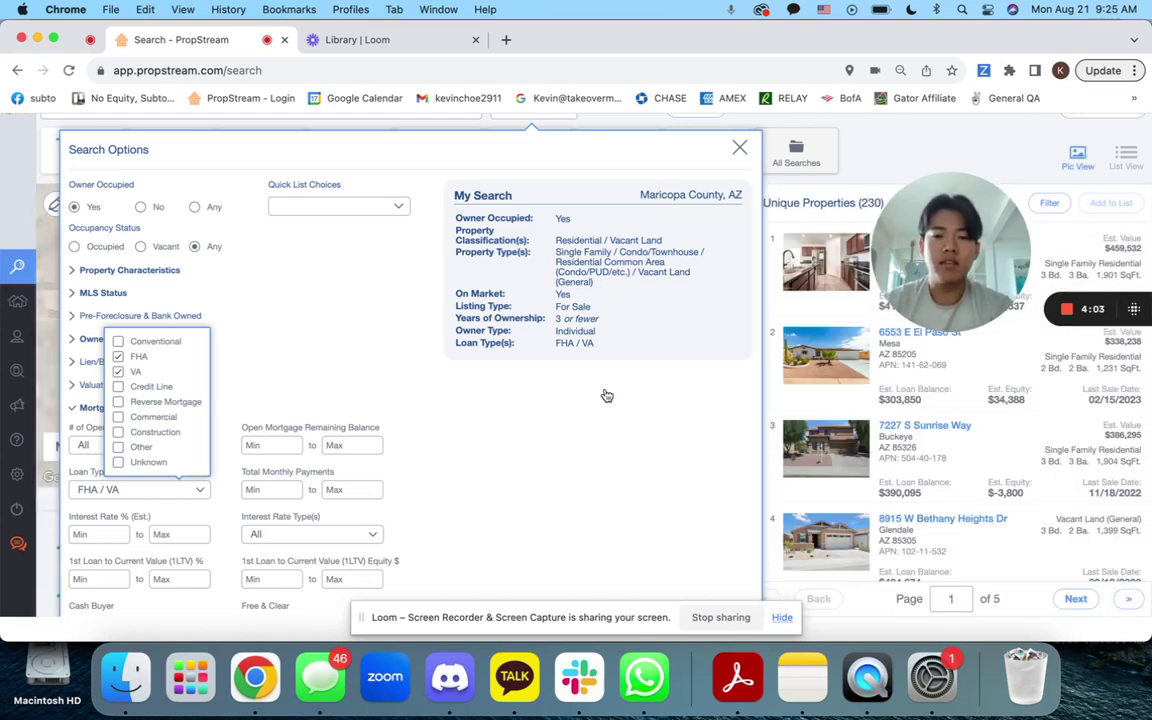
{"action": "left_click_drag", "start_coordinate": [960, 275], "coordinate": [490, 511]}
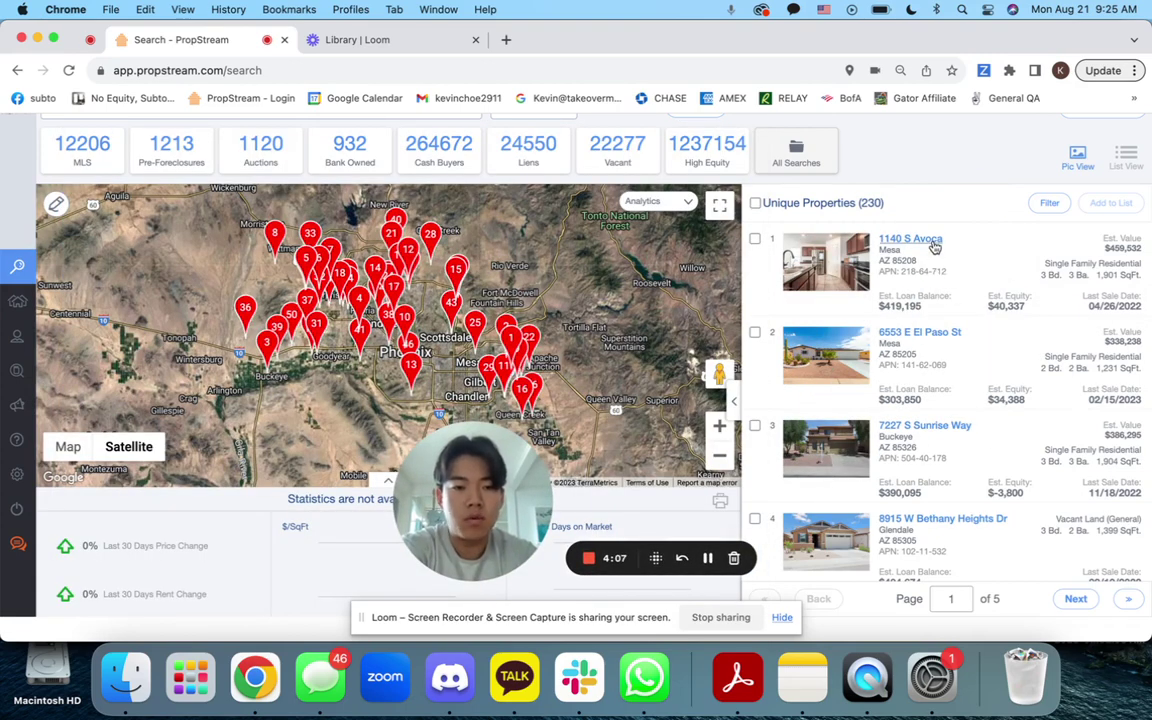
{"action": "left_click", "coordinate": [933, 241]}
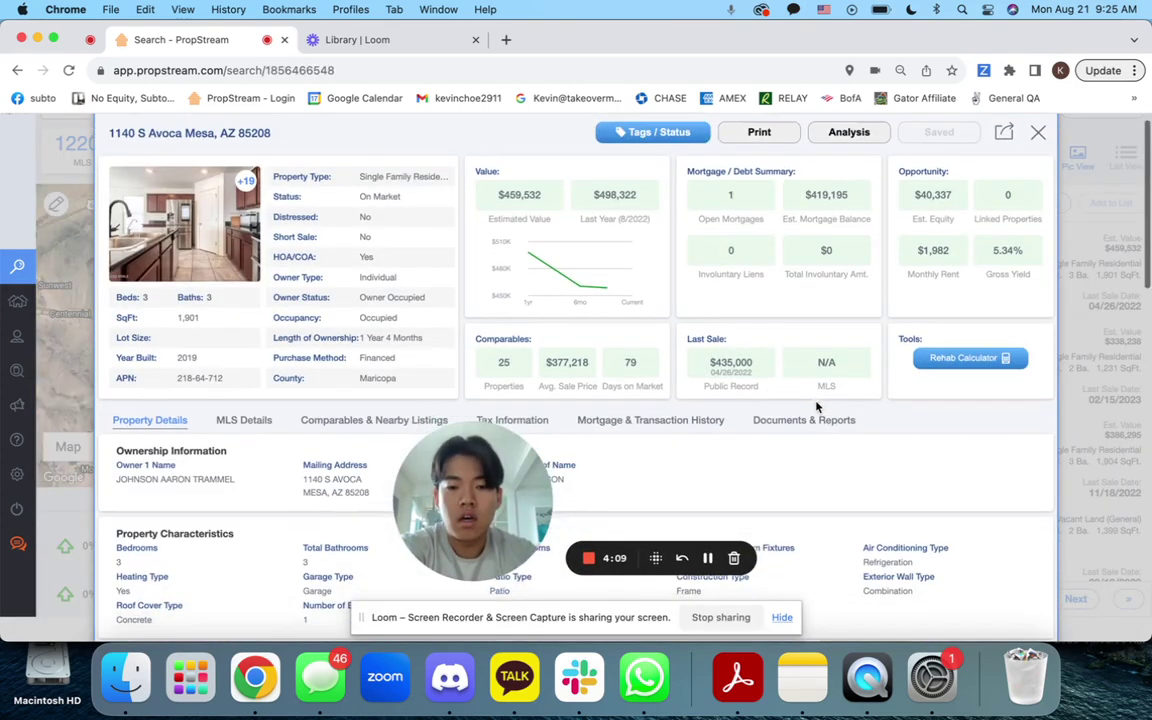
{"action": "scroll", "coordinate": [770, 400], "scroll_direction": "down", "scroll_amount": 3}
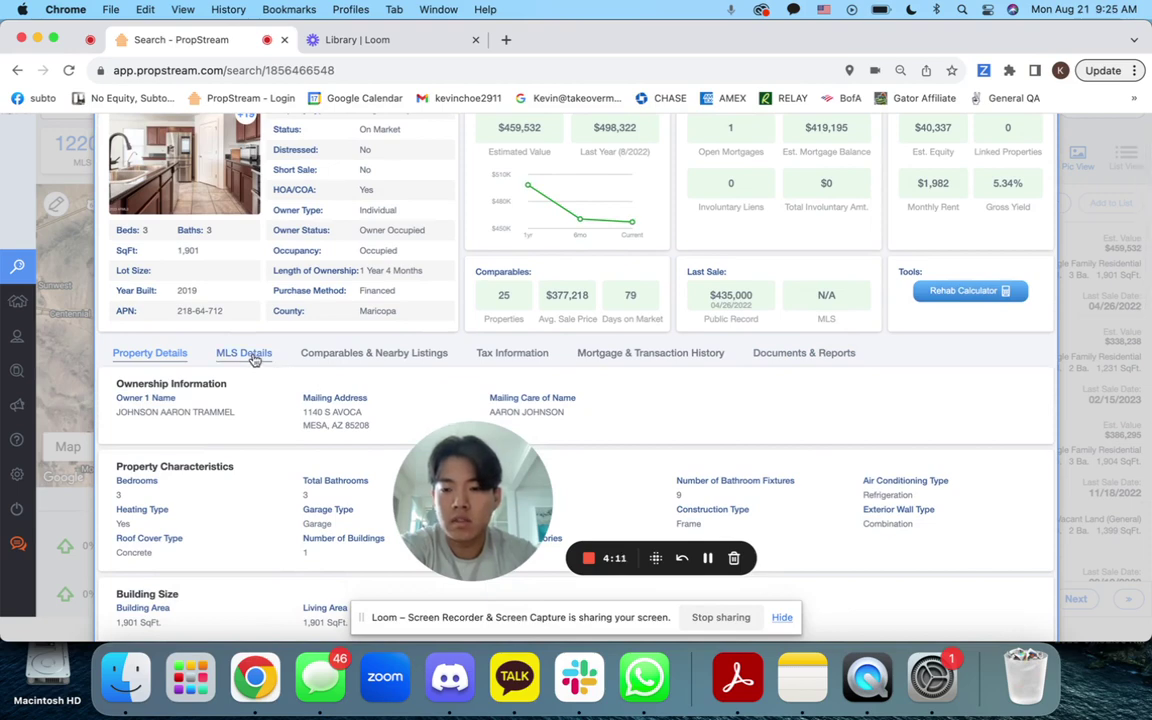
{"action": "left_click", "coordinate": [250, 355]}
{"action": "scroll", "coordinate": [432, 399], "scroll_direction": "down", "scroll_amount": 1}
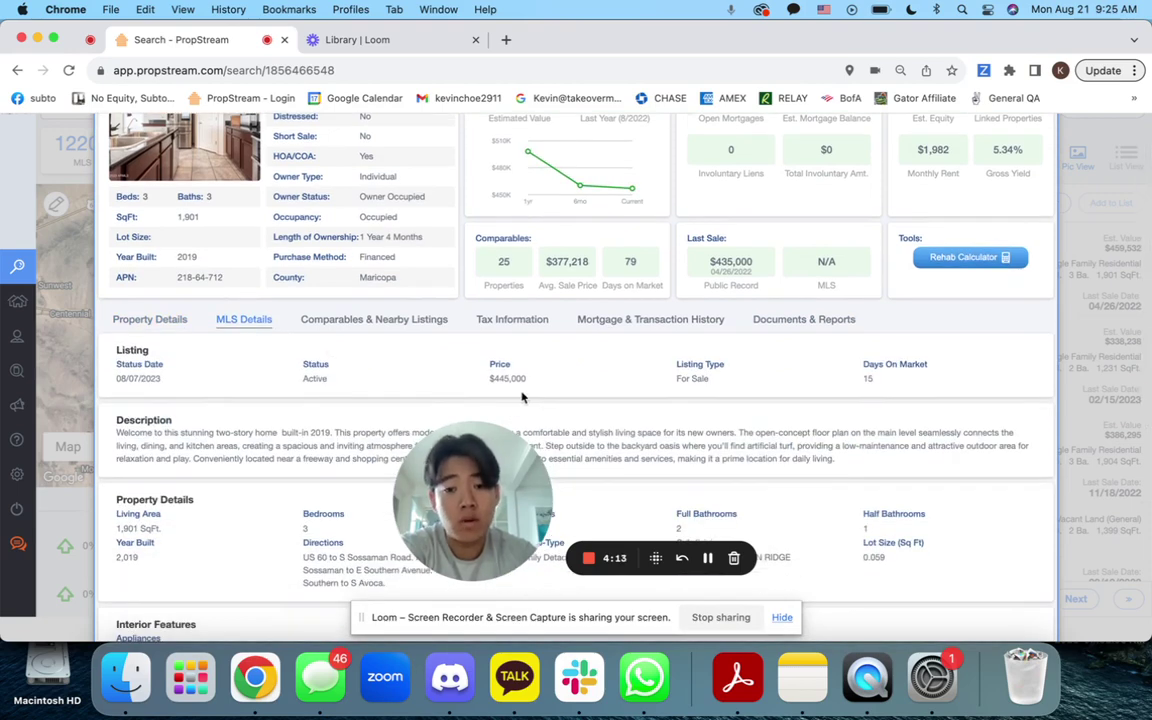
{"action": "left_click", "coordinate": [645, 321]}
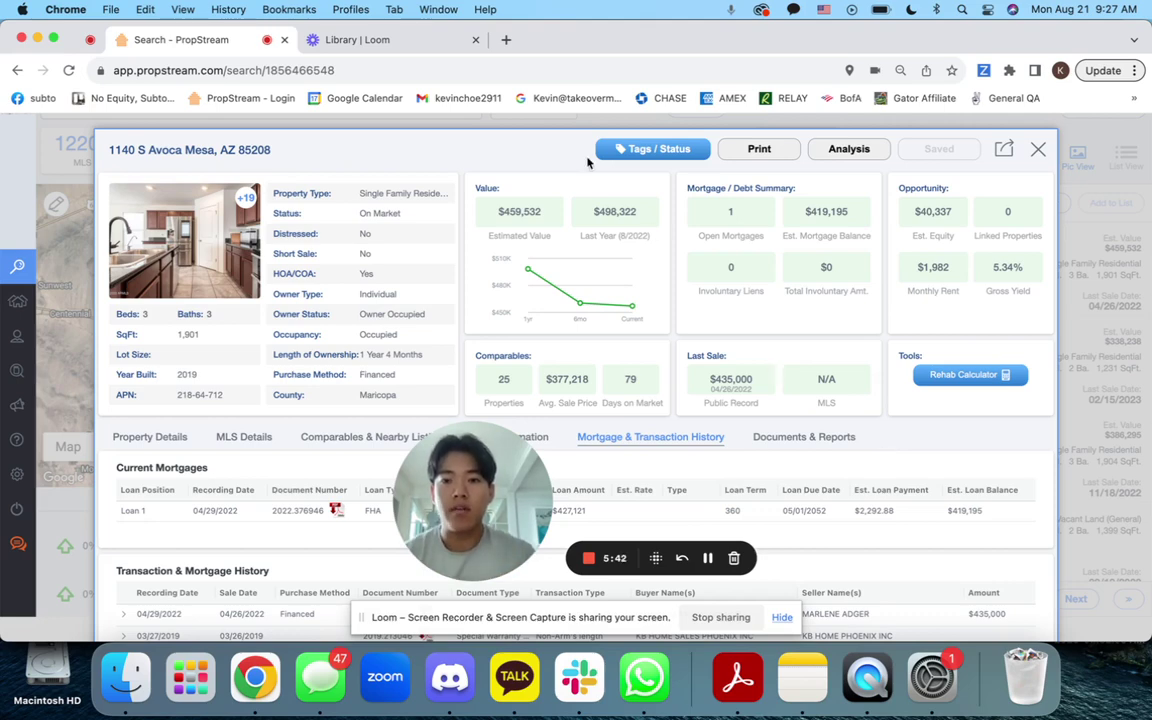
- Open the No Equity, Subto Deals Trello board, then log in to Open To Close in another tab
{"action": "left_click", "coordinate": [506, 40]}
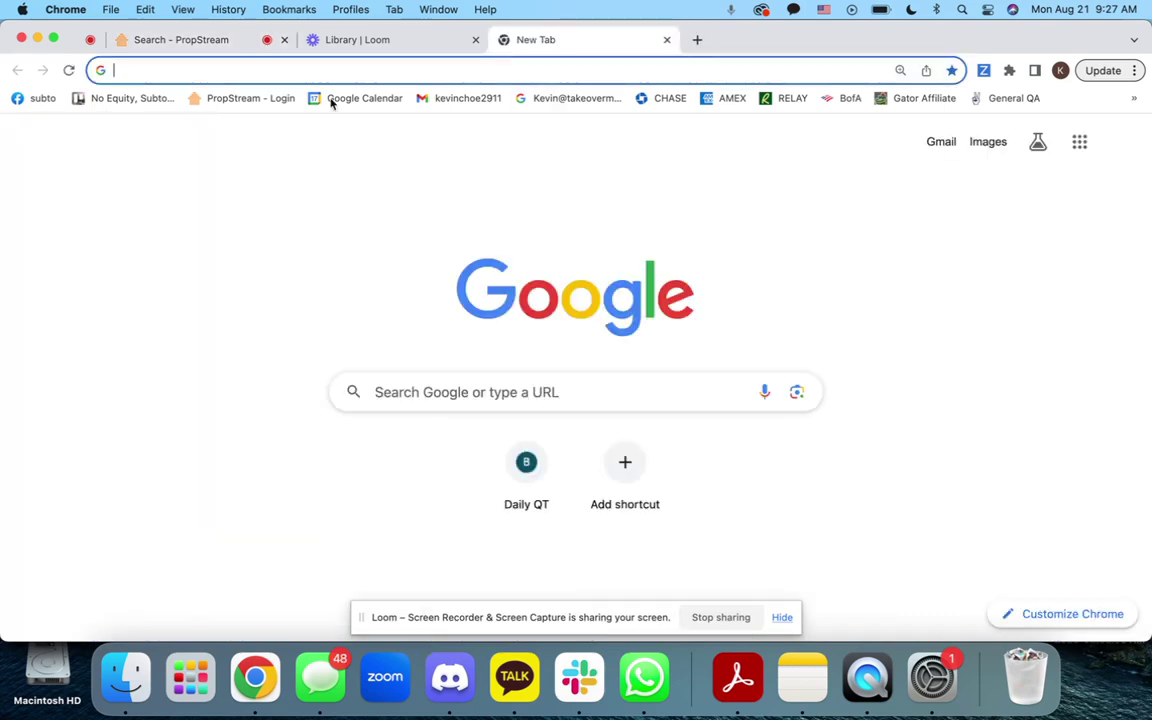
{"action": "left_click", "coordinate": [140, 101]}
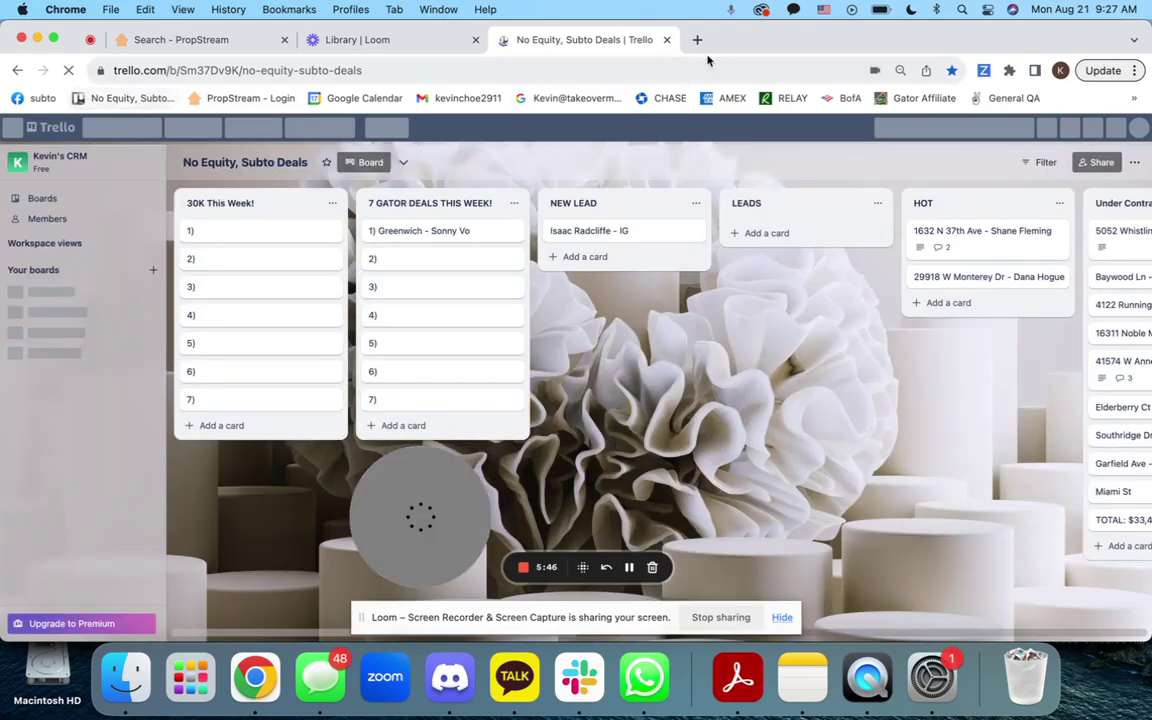
{"action": "left_click", "coordinate": [698, 40]}
{"action": "type", "text": "opentoclose.com"}
{"action": "key", "text": "Return"}
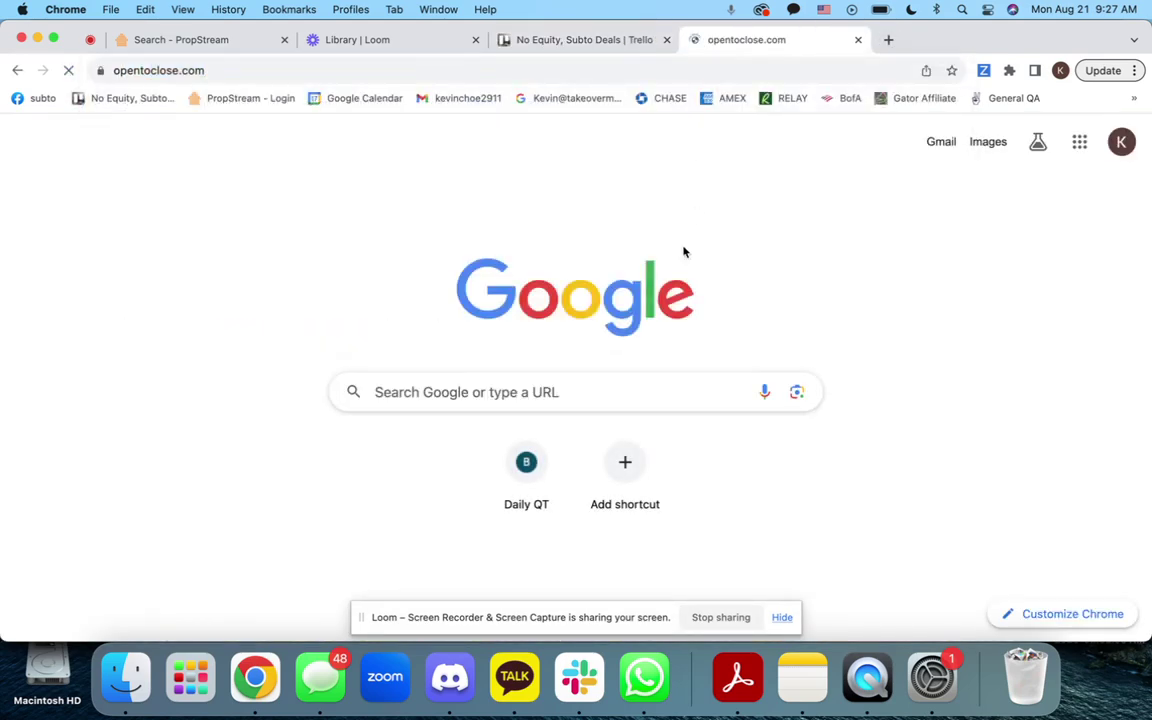
{"action": "left_click", "coordinate": [1003, 150]}
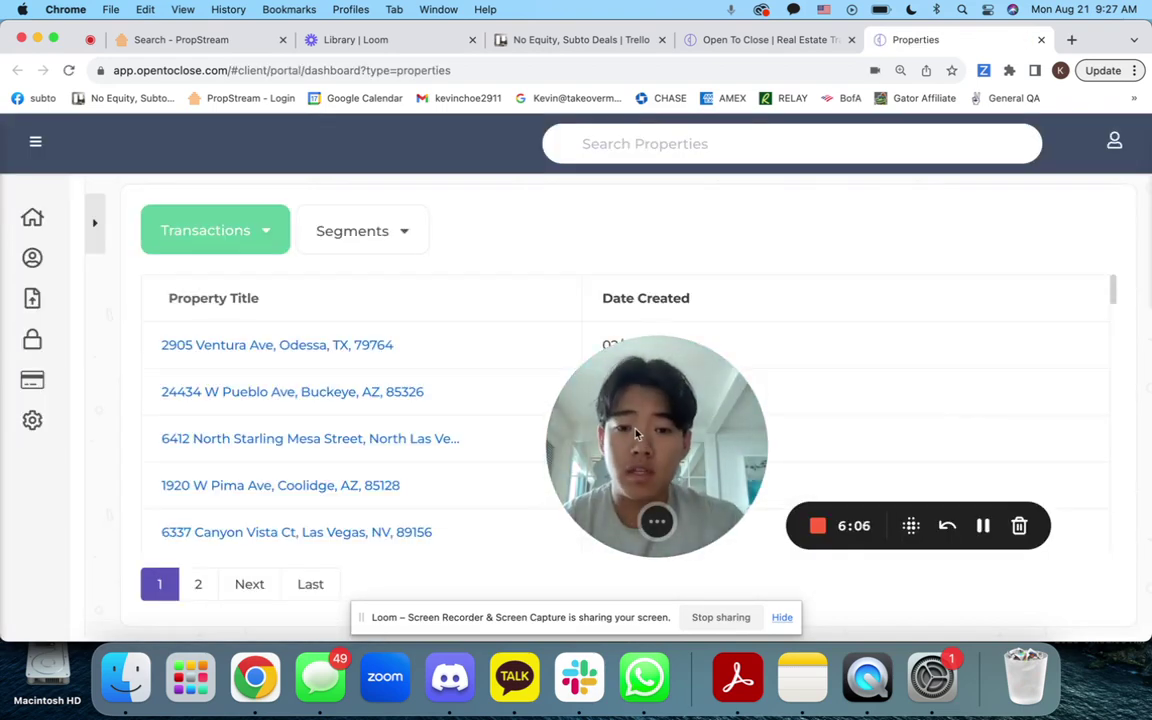
- Zoom out, scroll through the Properties table, and show page 2 (properties created 08/14–08/20/2023)
{"action": "left_click_drag", "start_coordinate": [683, 430], "coordinate": [960, 224]}
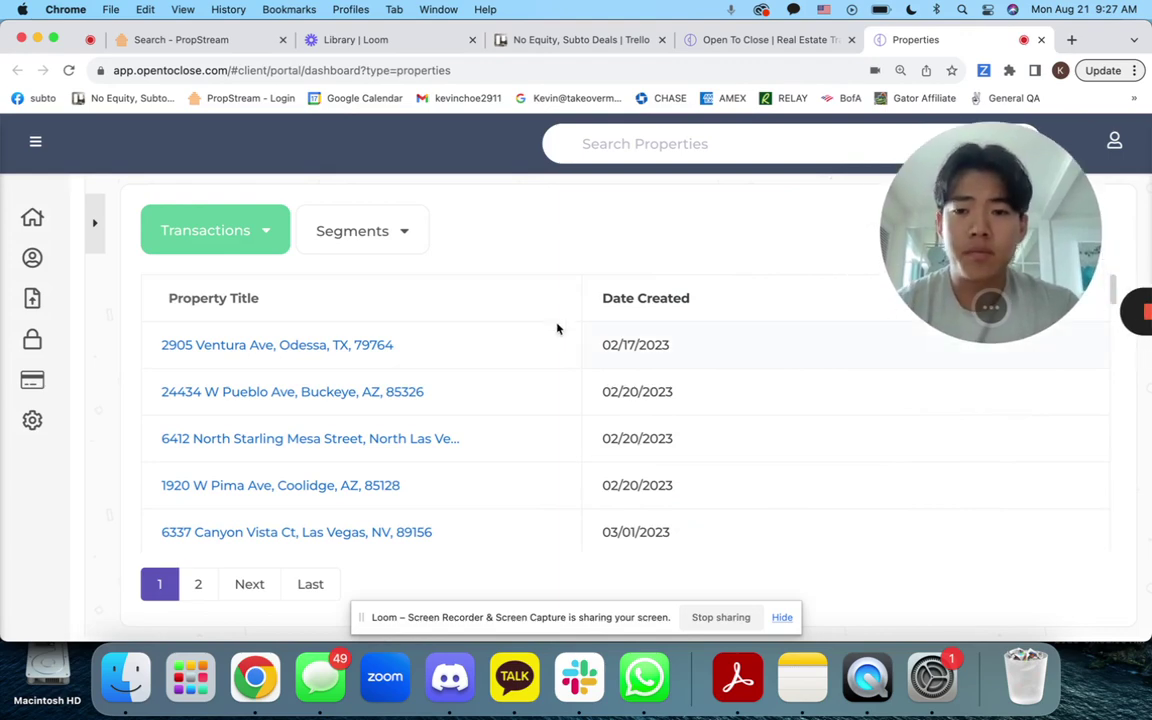
{"action": "scroll", "coordinate": [304, 360], "scroll_direction": "down", "scroll_amount": 5}
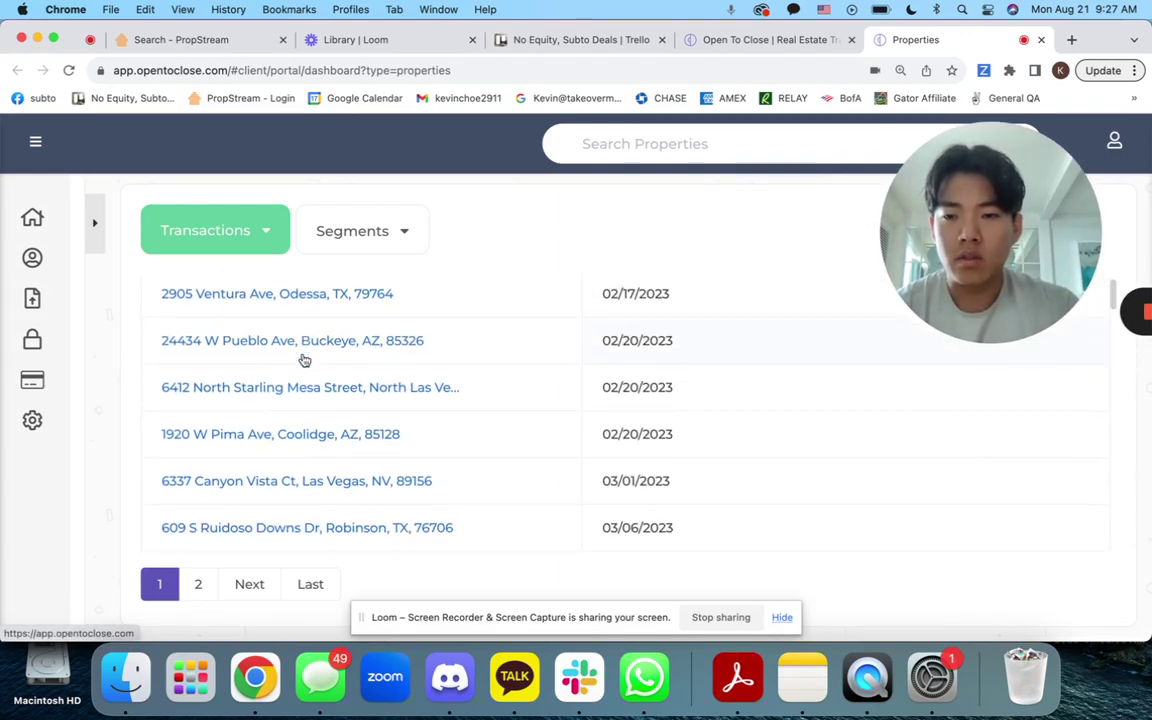
{"action": "key", "text": "super+minus"}
{"action": "key", "text": "super+minus"}
{"action": "key", "text": "super+minus"}
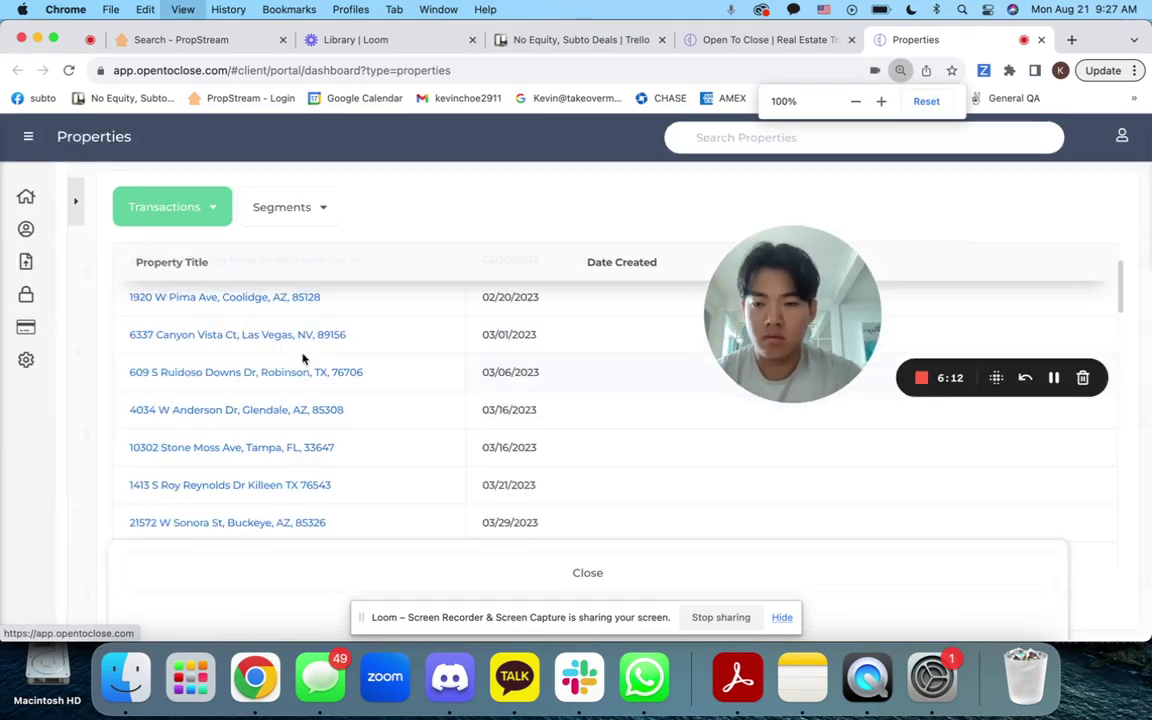
{"action": "scroll", "coordinate": [224, 283], "scroll_direction": "down", "scroll_amount": 10}
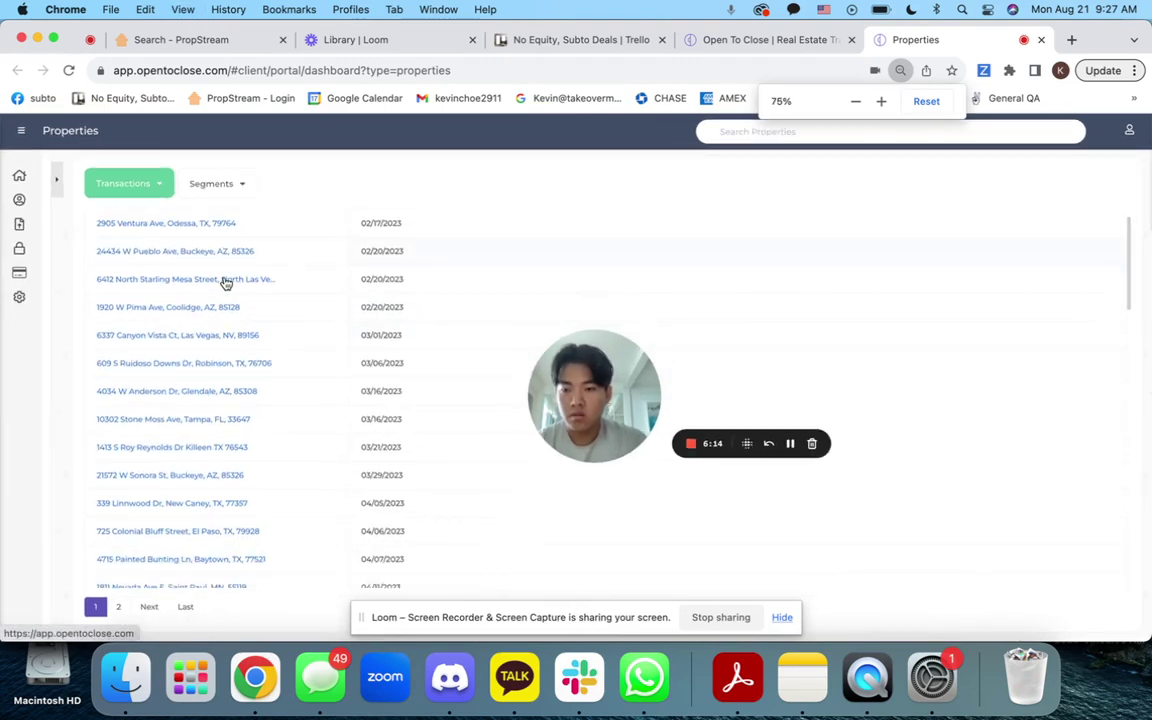
{"action": "scroll", "coordinate": [224, 283], "scroll_direction": "down", "scroll_amount": 13}
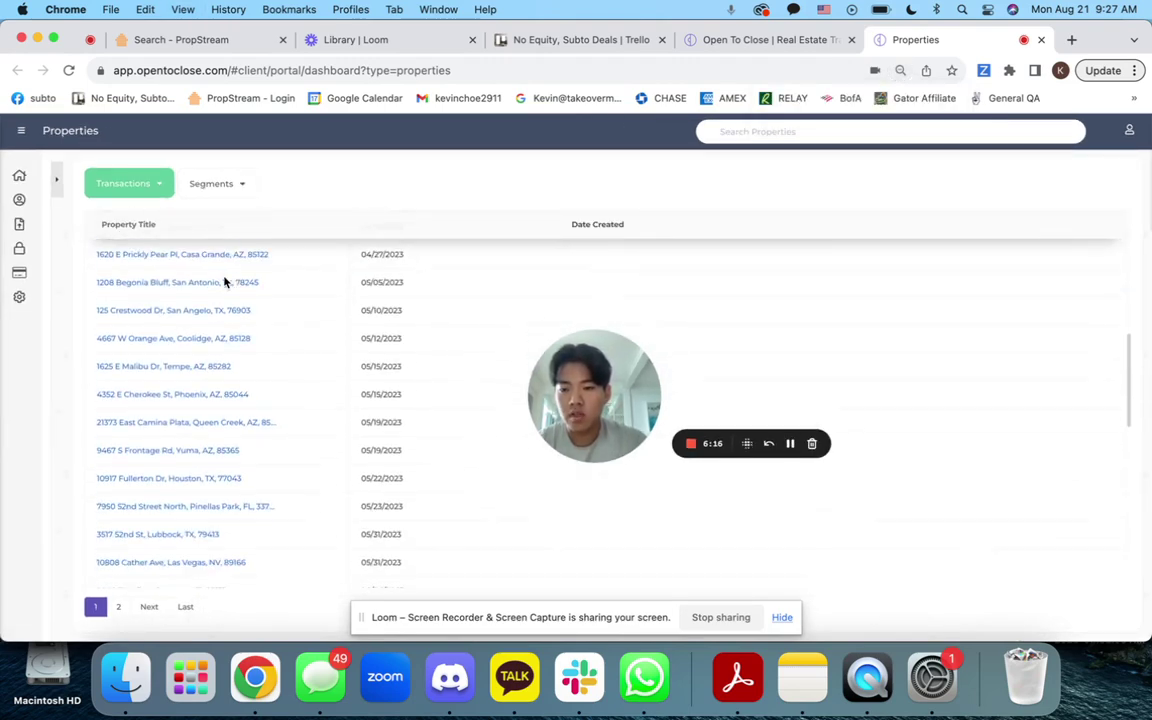
{"action": "scroll", "coordinate": [224, 285], "scroll_direction": "down", "scroll_amount": 4}
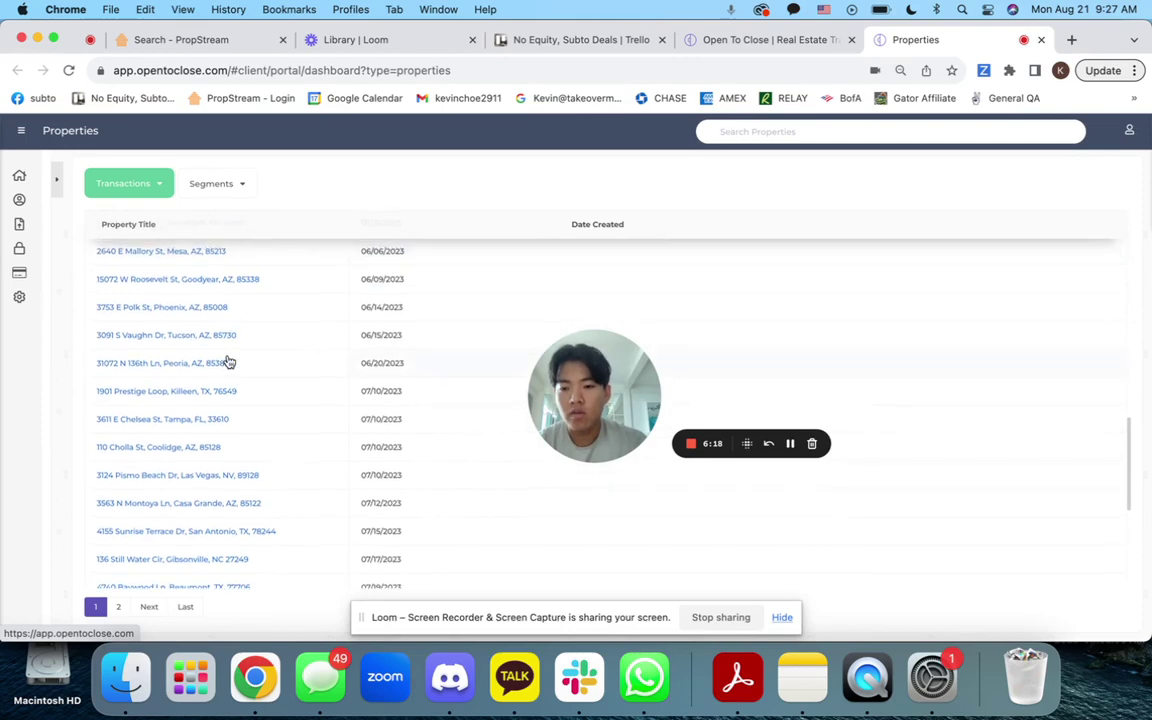
{"action": "scroll", "coordinate": [393, 307], "scroll_direction": "up", "scroll_amount": 20}
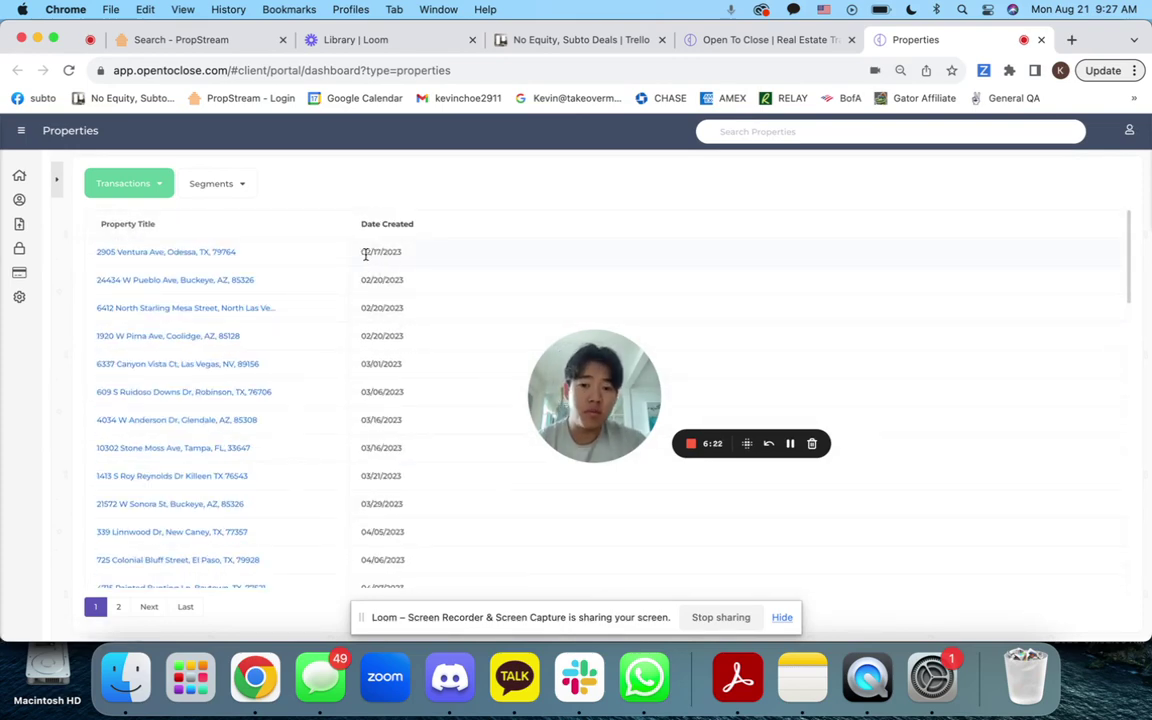
{"action": "scroll", "coordinate": [364, 340], "scroll_direction": "down", "scroll_amount": 12}
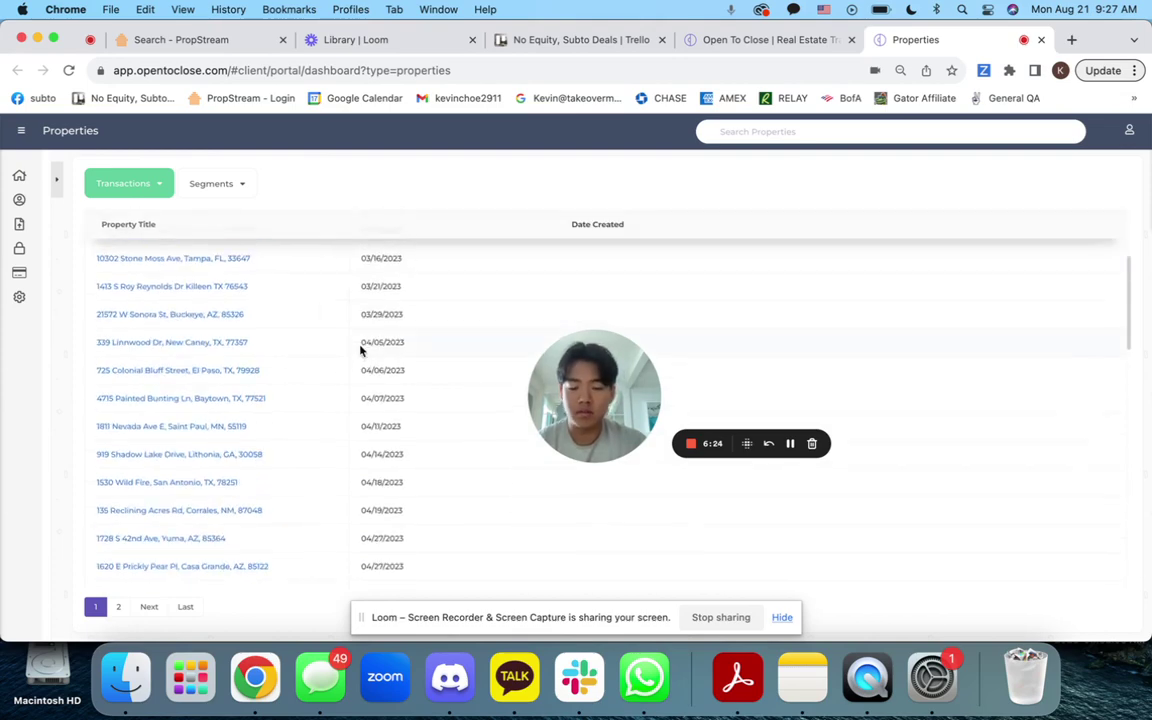
{"action": "scroll", "coordinate": [361, 349], "scroll_direction": "down", "scroll_amount": 5}
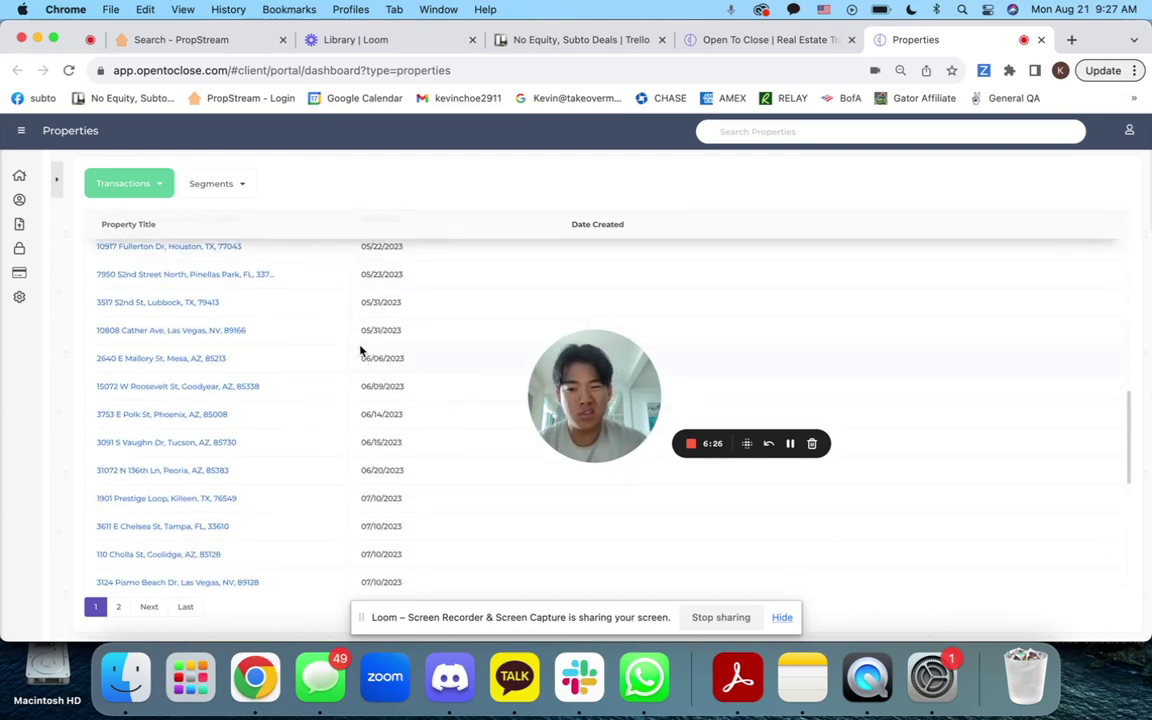
{"action": "scroll", "coordinate": [361, 350], "scroll_direction": "down", "scroll_amount": 5}
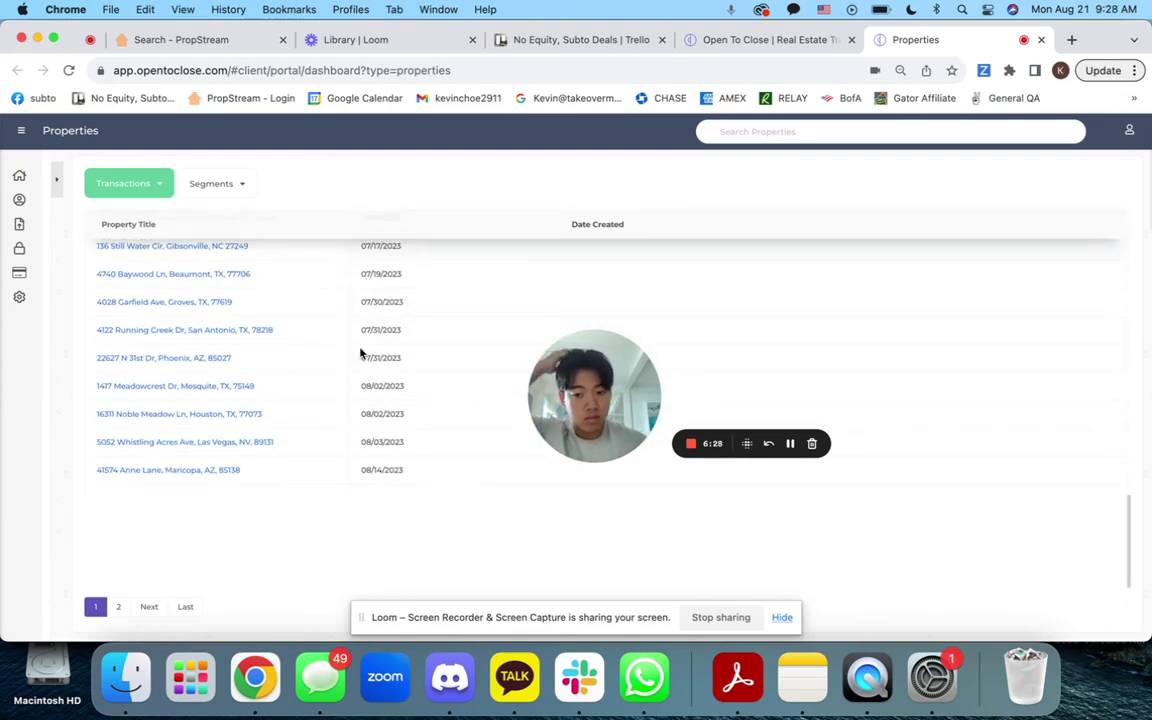
{"action": "left_click", "coordinate": [117, 608]}
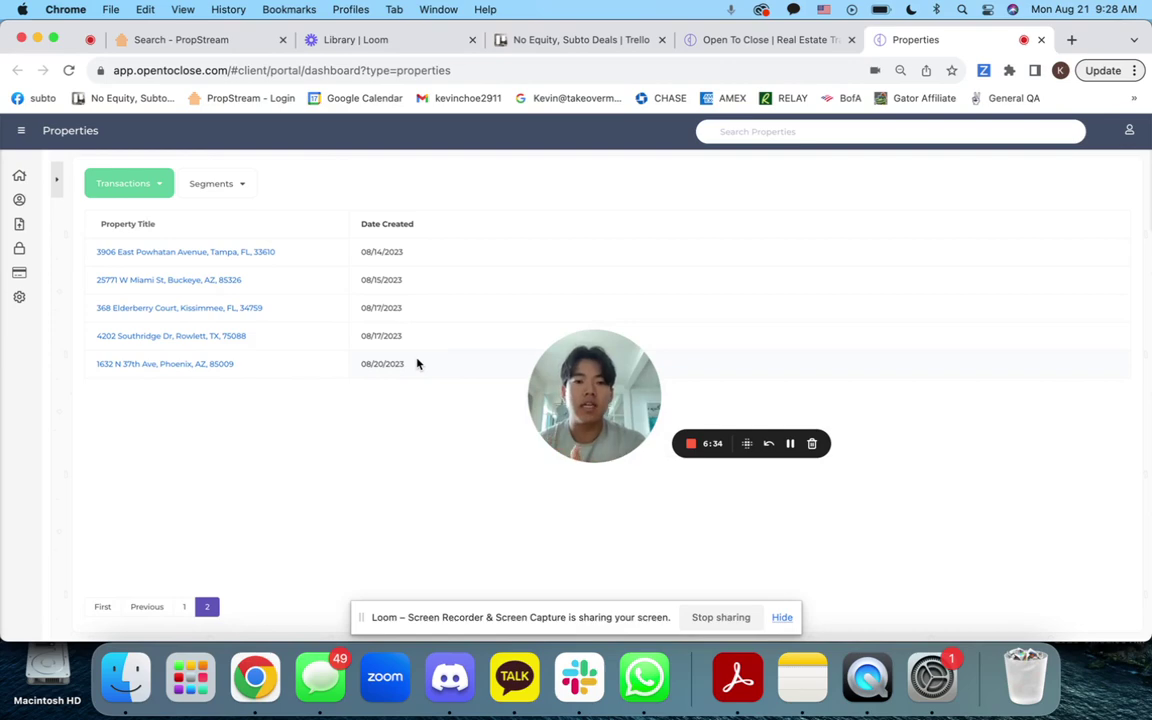
{"action": "left_click", "coordinate": [211, 45]}
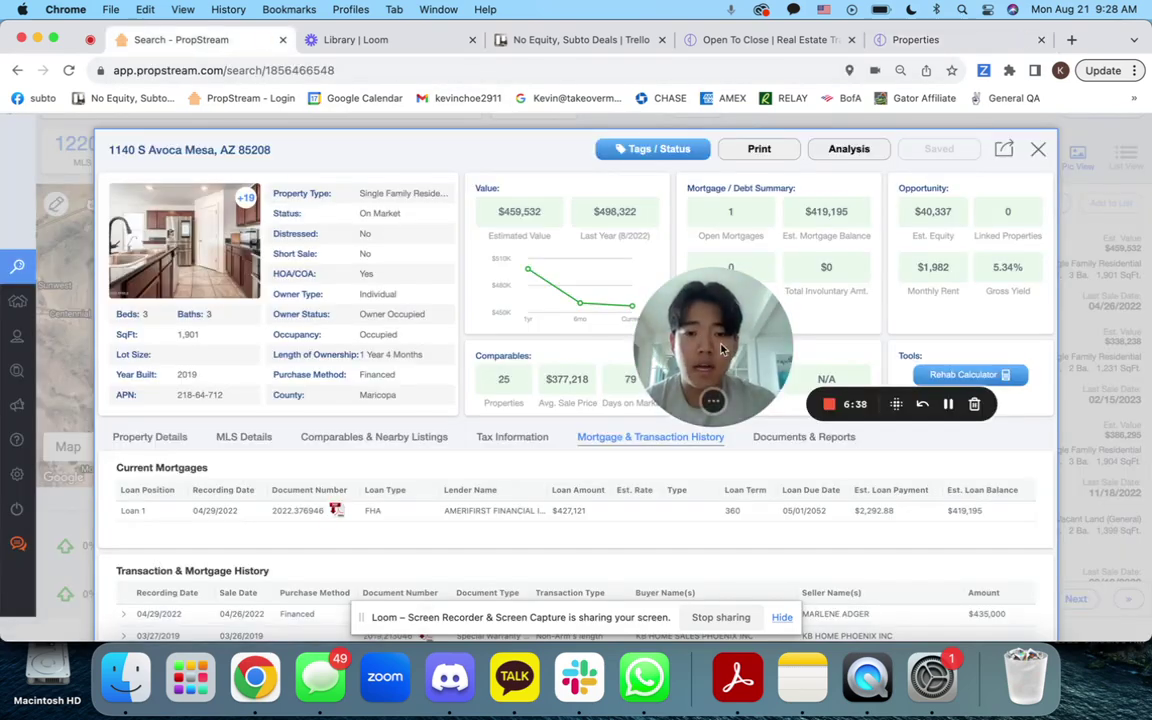
{"action": "left_click_drag", "start_coordinate": [535, 180], "coordinate": [588, 173]}
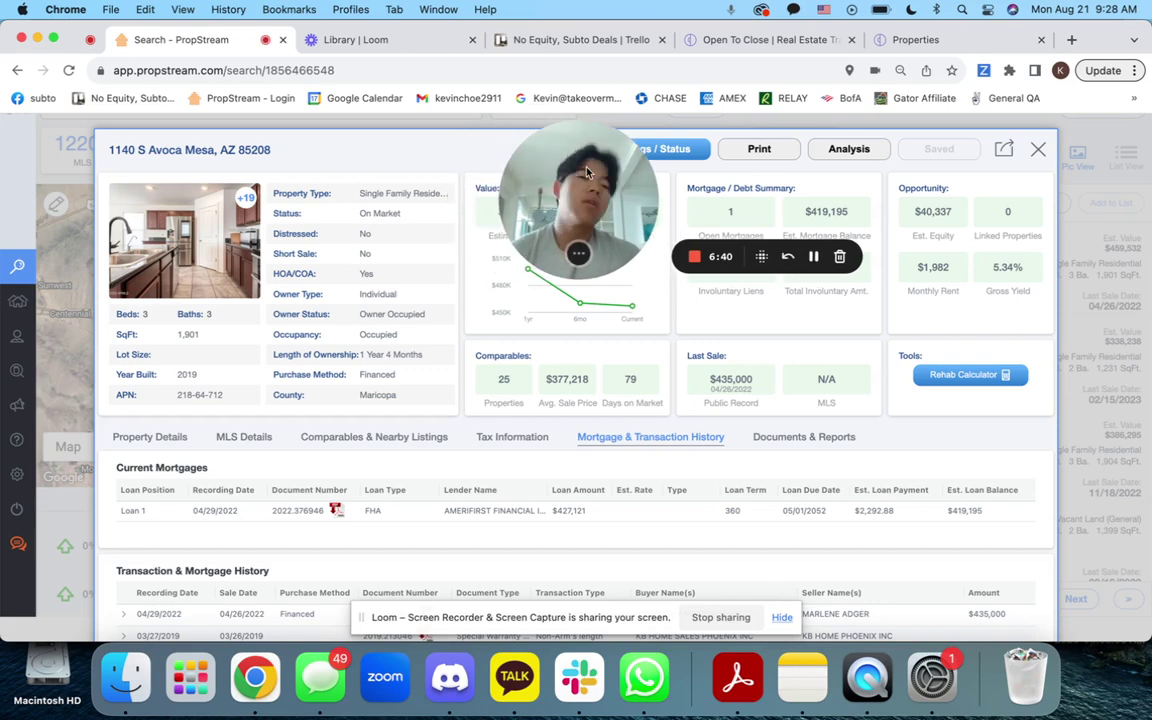